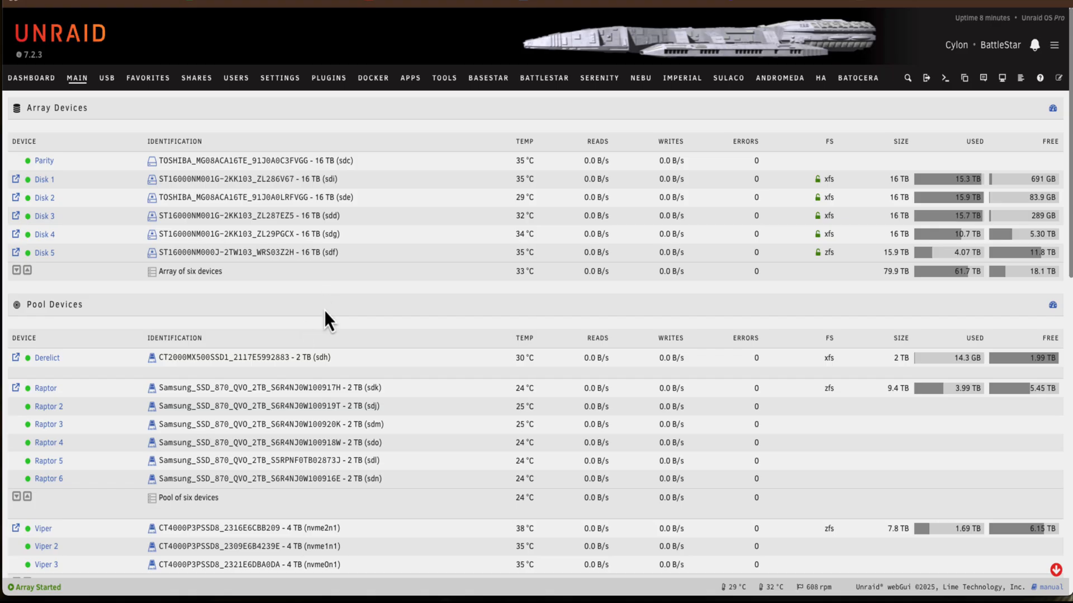
Stop the array and check the devices offered for the Disk 1 slot
scroll(334, 290, "down", 15)
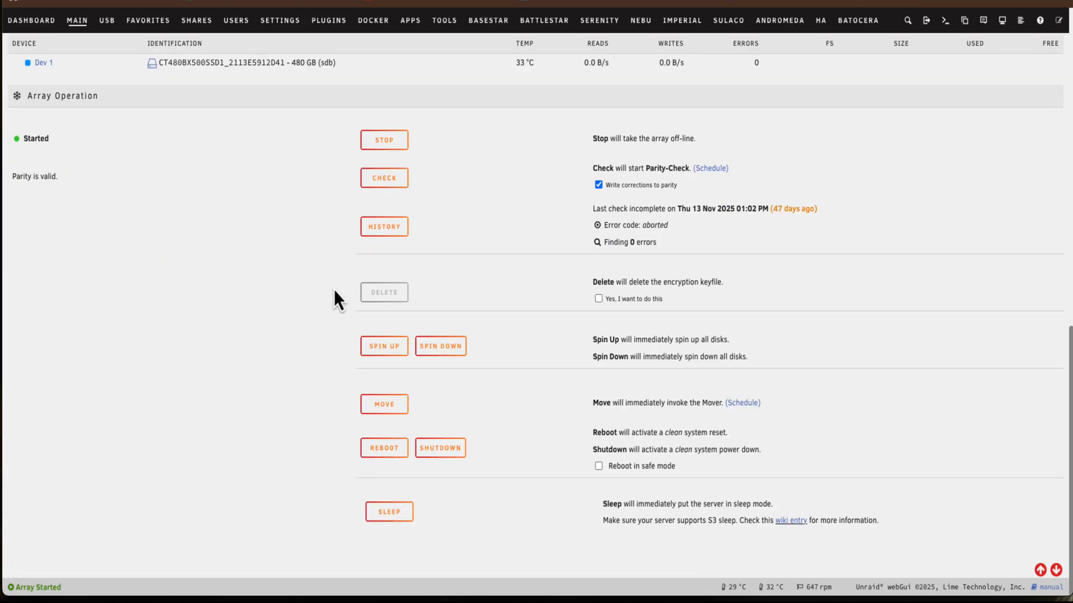
left_click(400, 144)
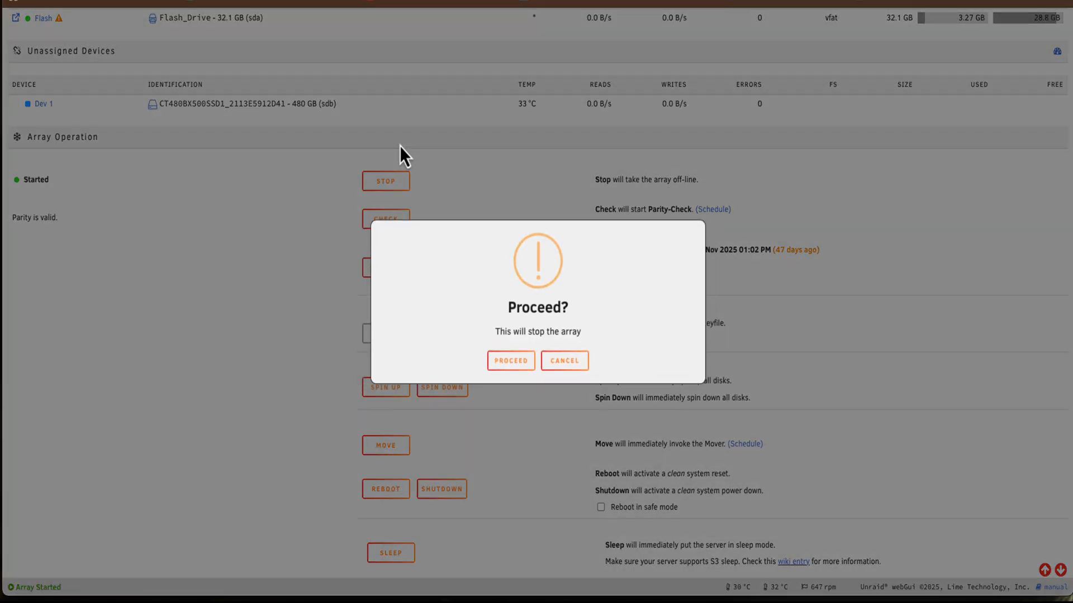
left_click(505, 360)
left_click(363, 219)
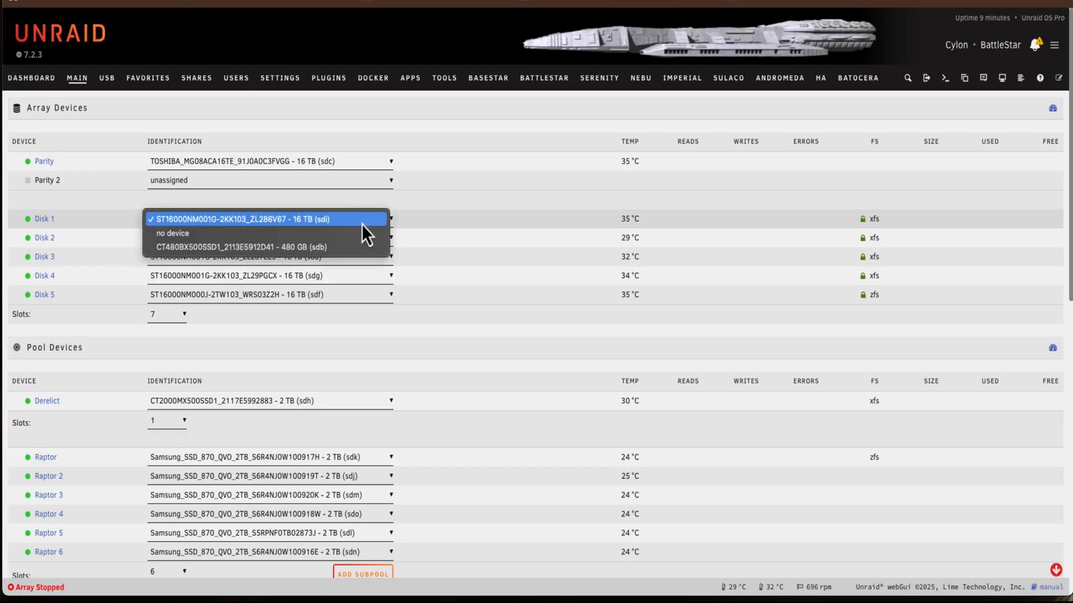
left_click(363, 218)
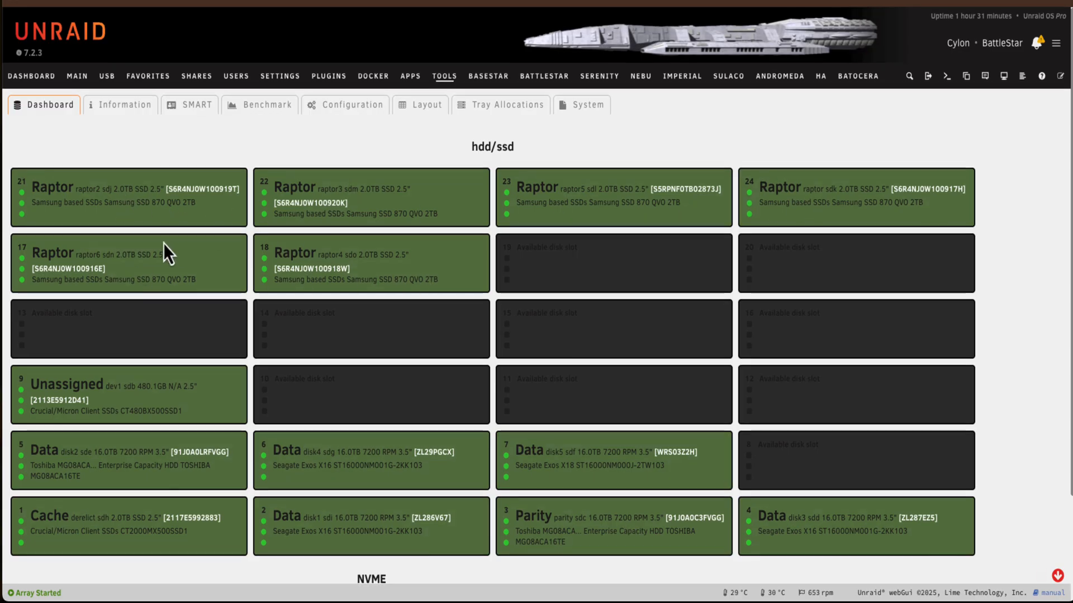
scroll(163, 243, "down", 3)
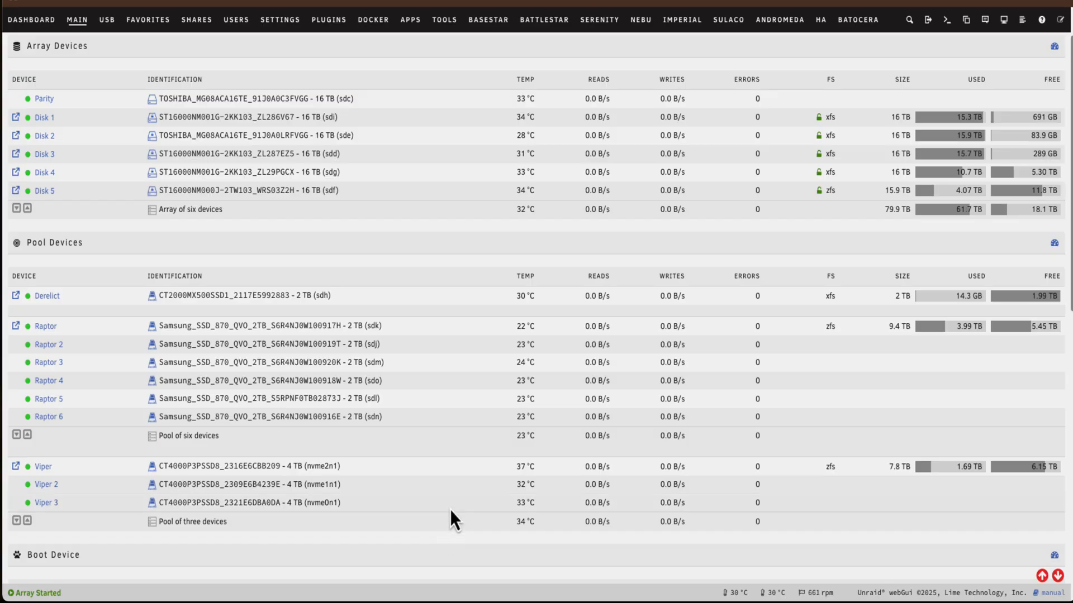
scroll(450, 510, "up", 2)
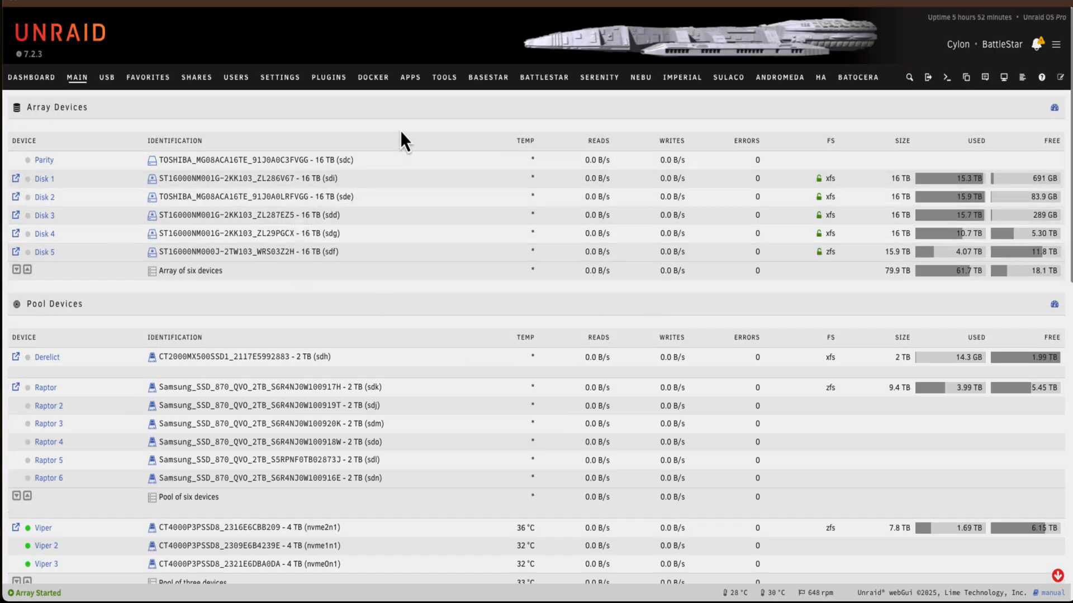
Find the Disk Location plugin in the app catalogue, install it and open the Disk Location utility
left_click(415, 83)
left_click(155, 103)
type("disk")
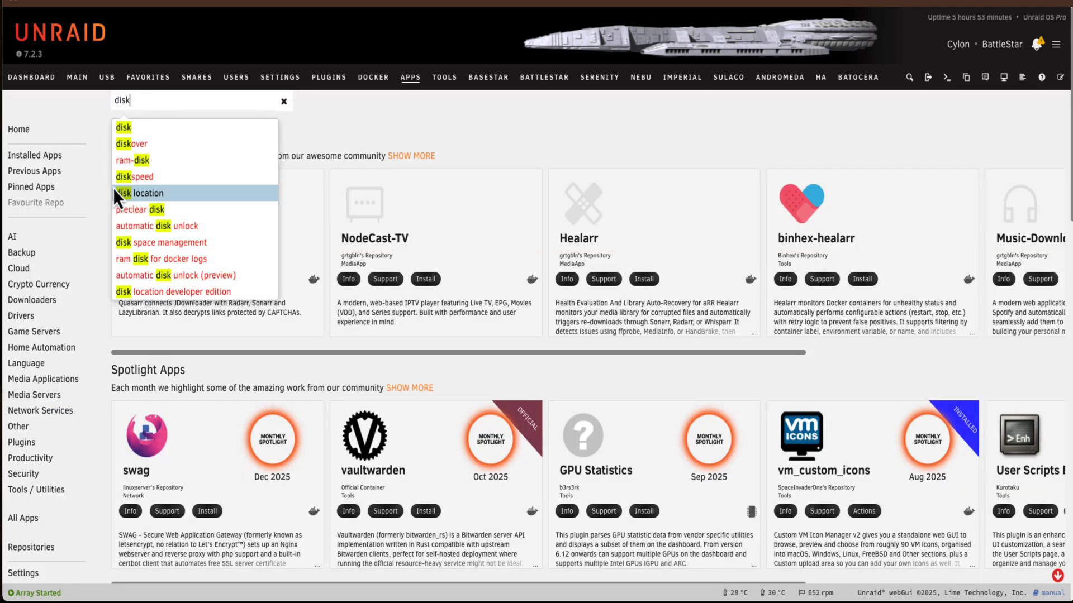
left_click(113, 189)
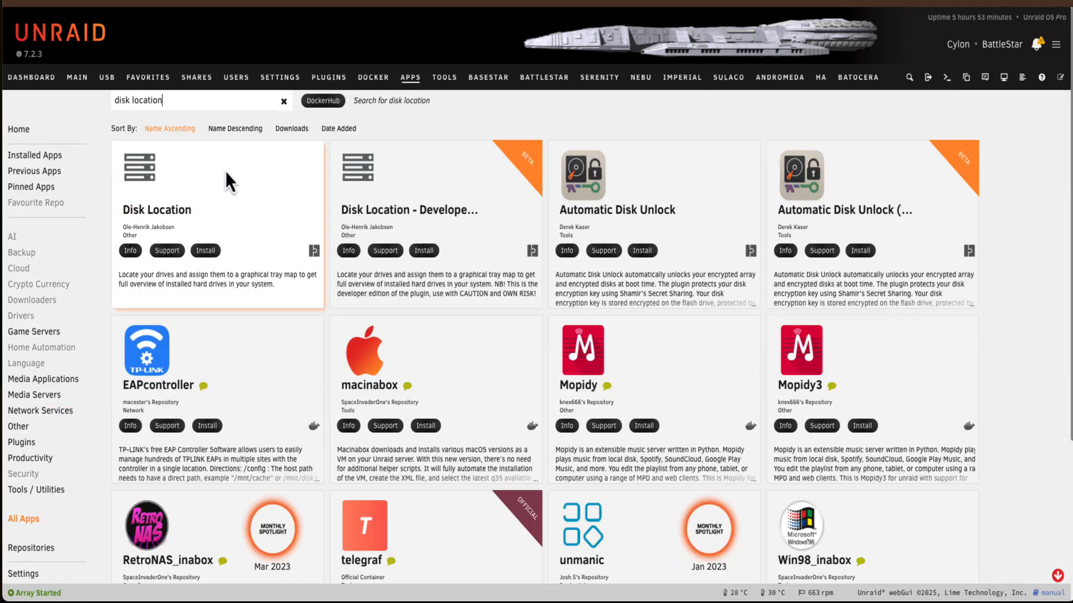
left_click(212, 256)
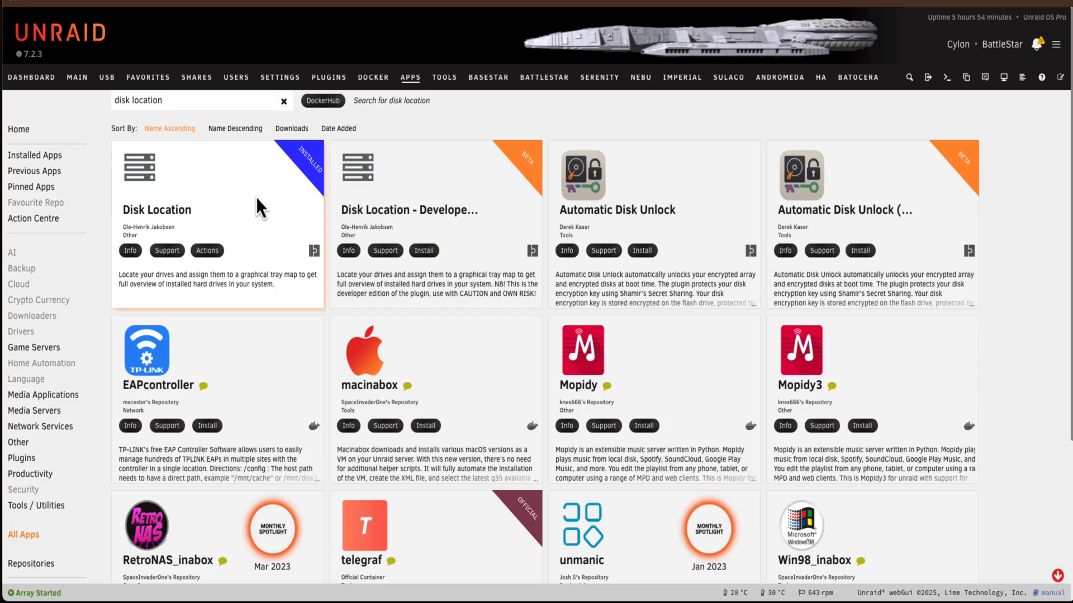
left_click(442, 75)
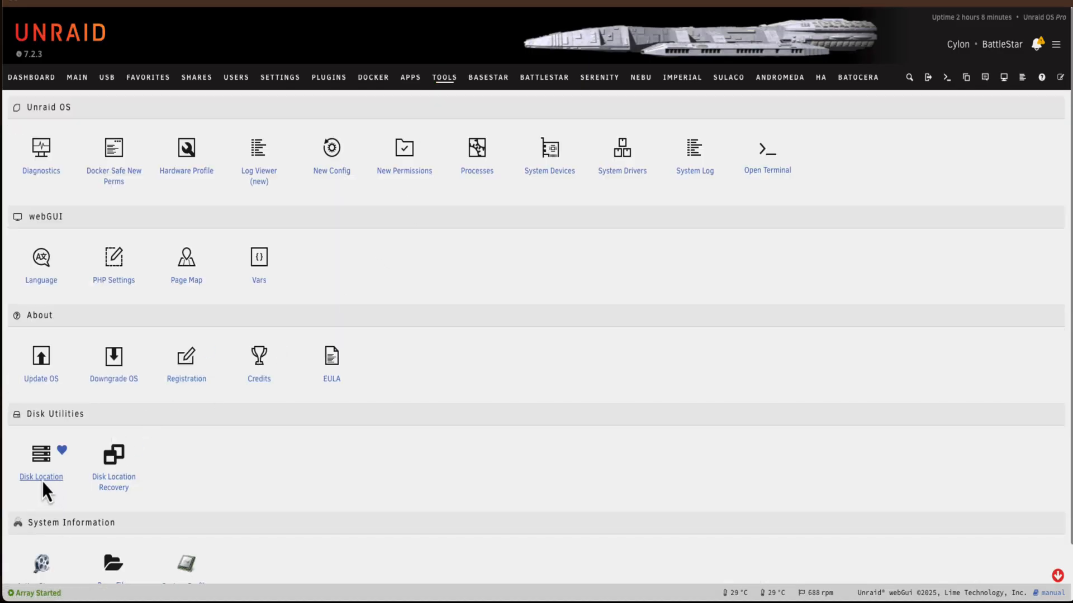
left_click(40, 477)
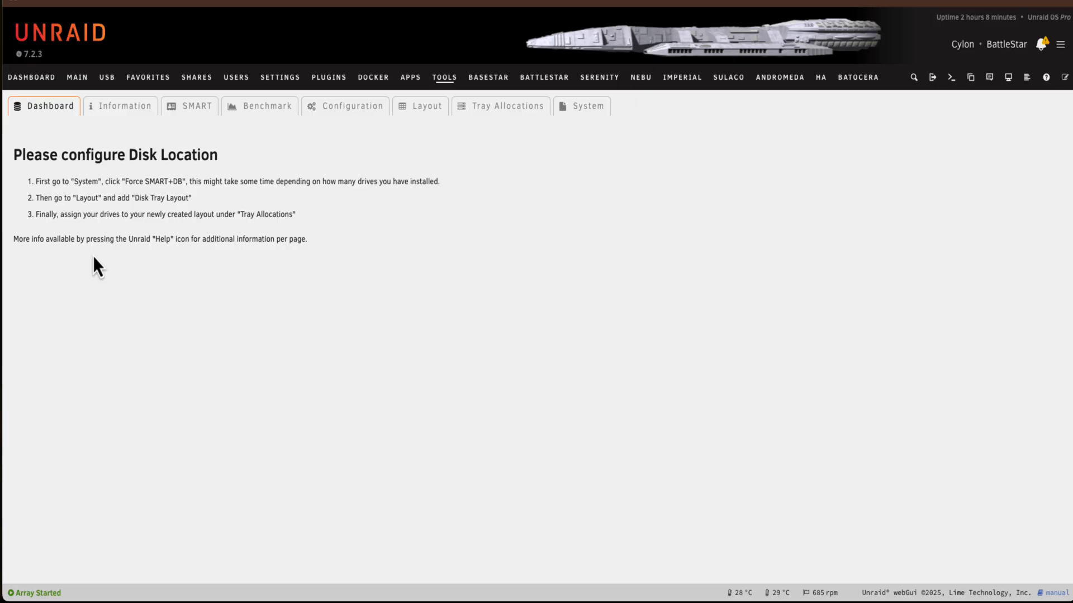
Review the plugin's Information, SMART, Benchmark, Configuration, Layout, Tray Allocations and System pages, and return to its setup instructions
left_click(114, 111)
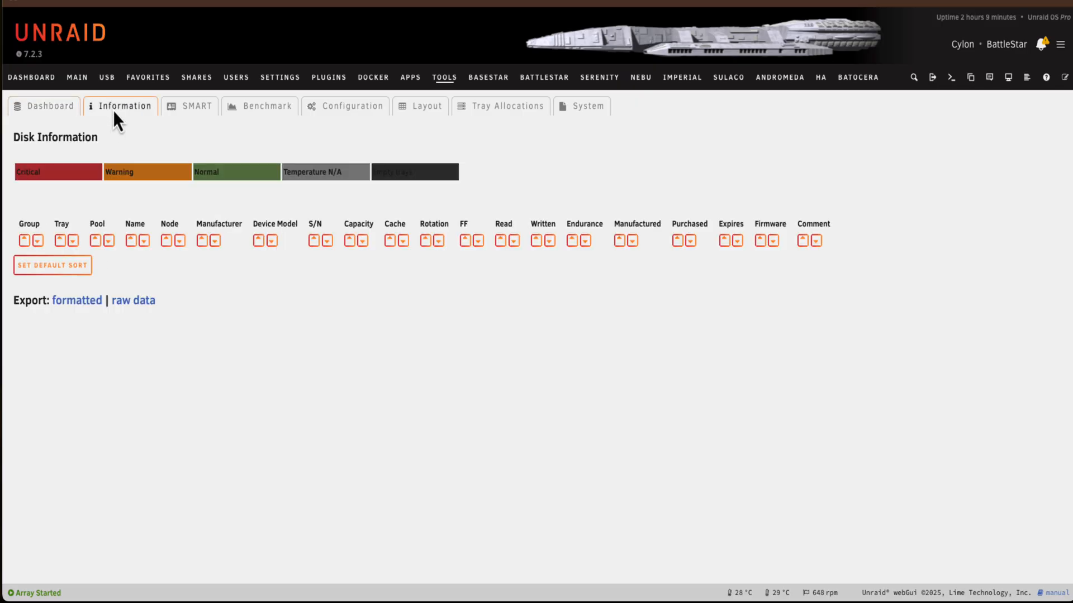
left_click(182, 111)
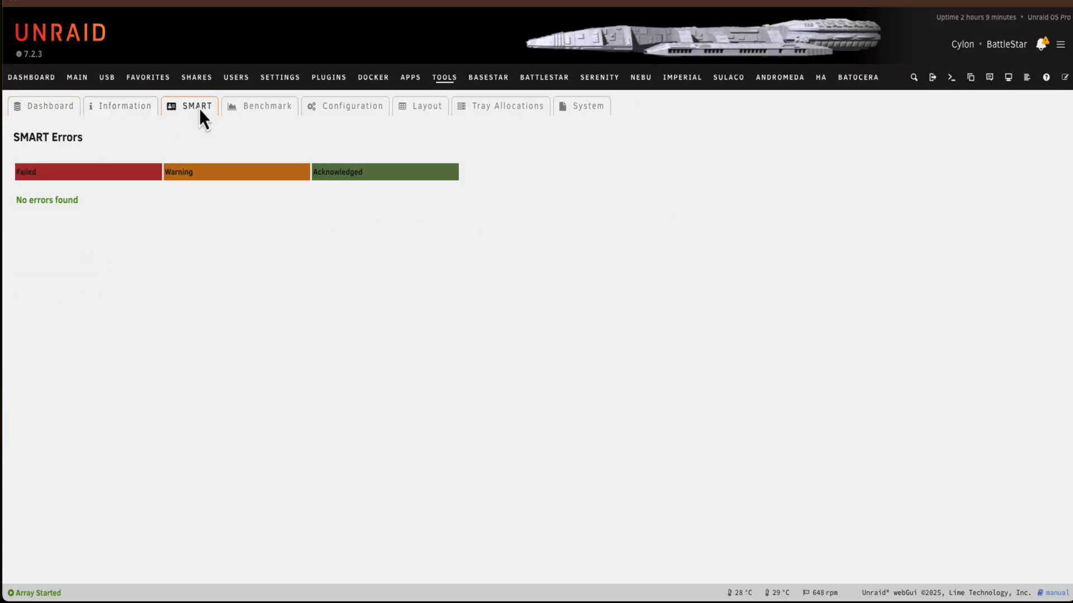
left_click(251, 108)
left_click(351, 110)
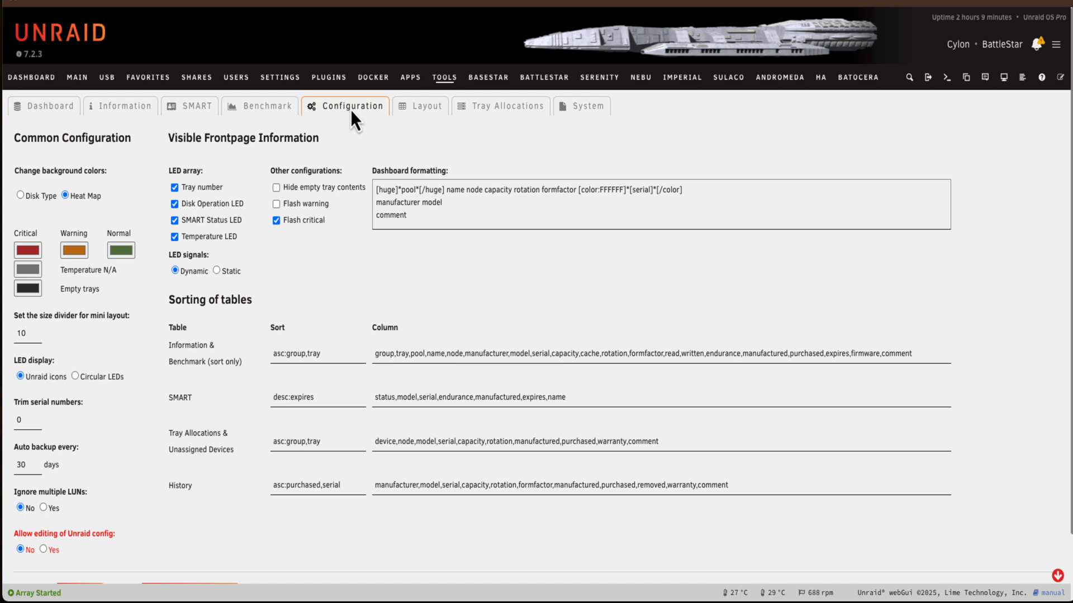
left_click(406, 113)
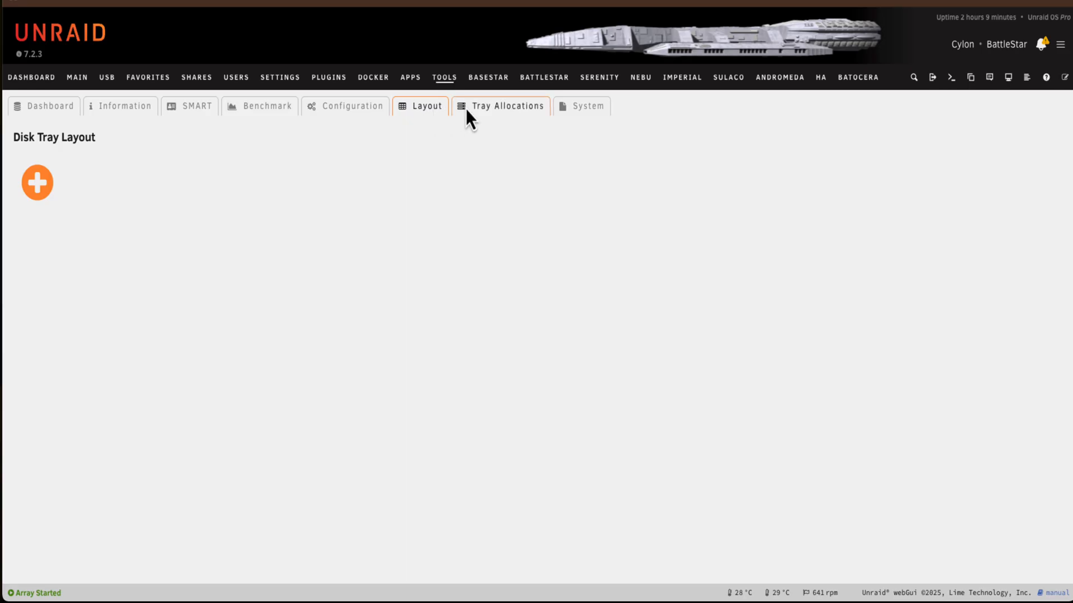
left_click(496, 106)
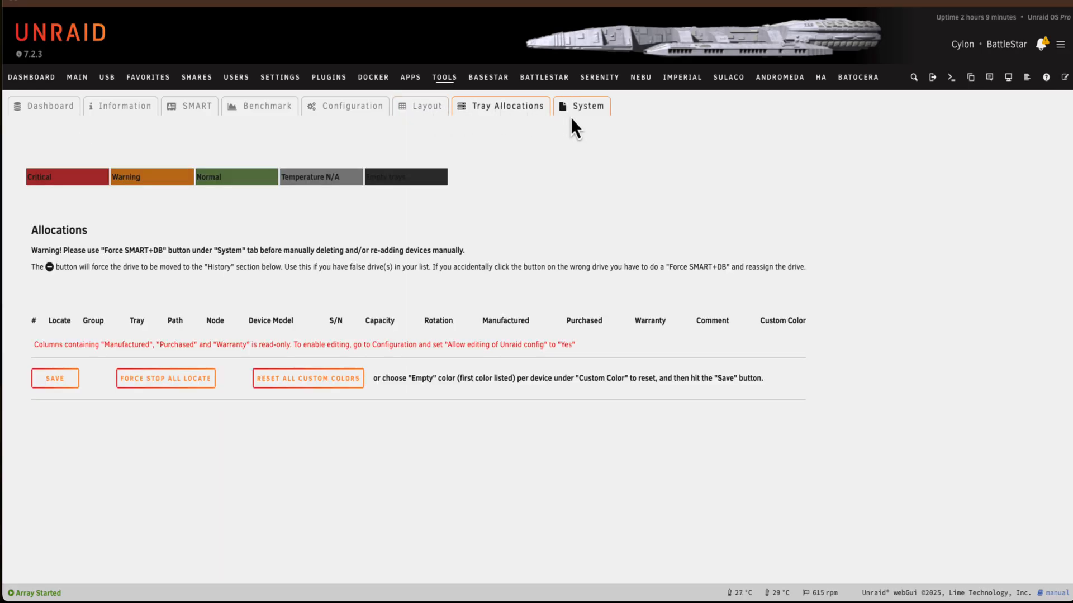
left_click(596, 112)
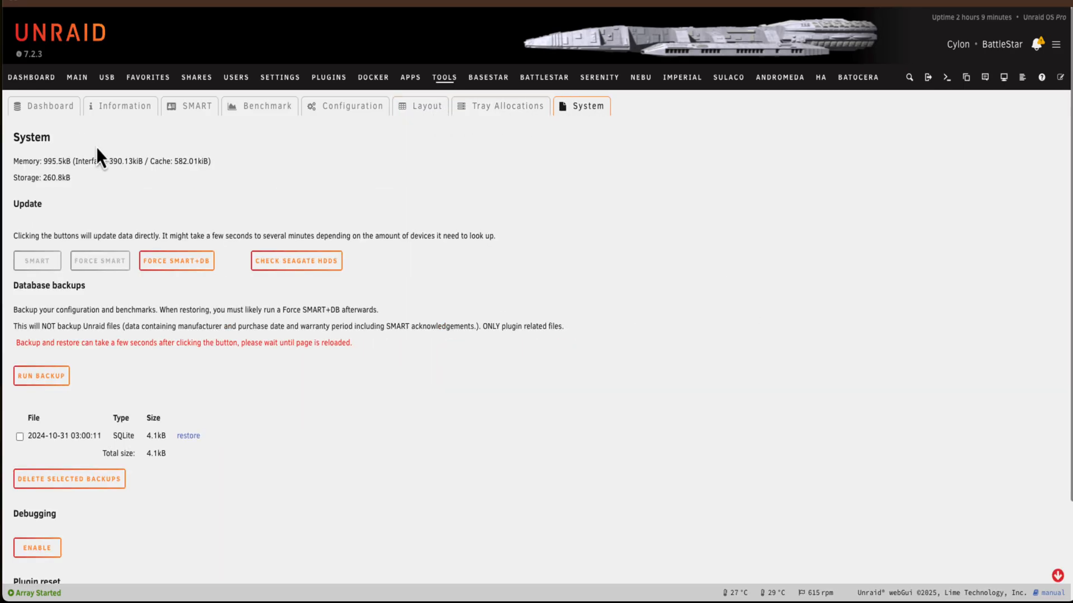
left_click(50, 110)
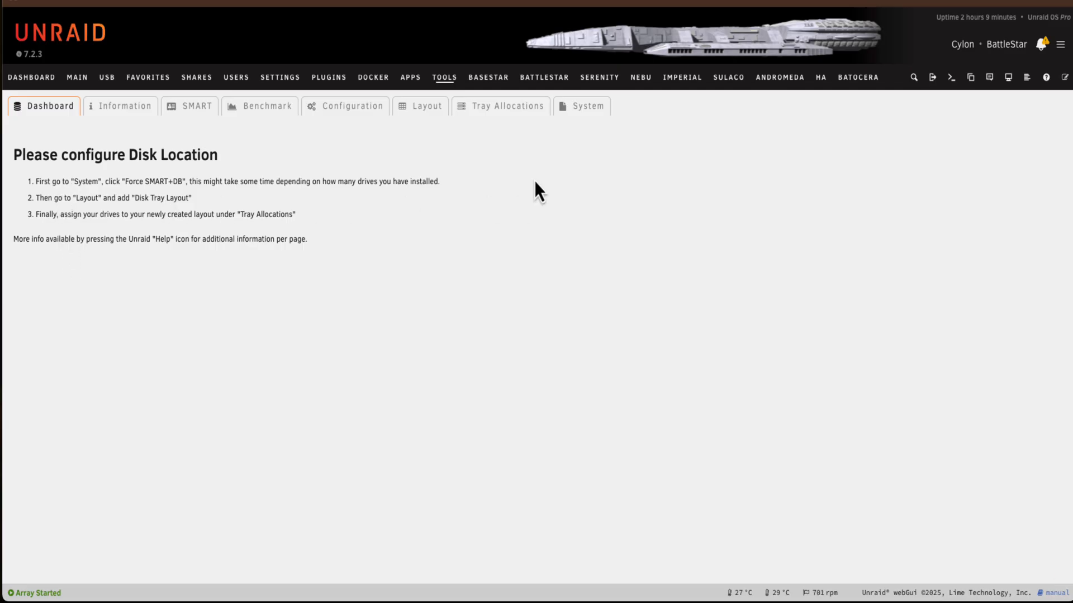
Run the Force SMART+DB update to scan all drives into the Disk Location database
left_click(582, 108)
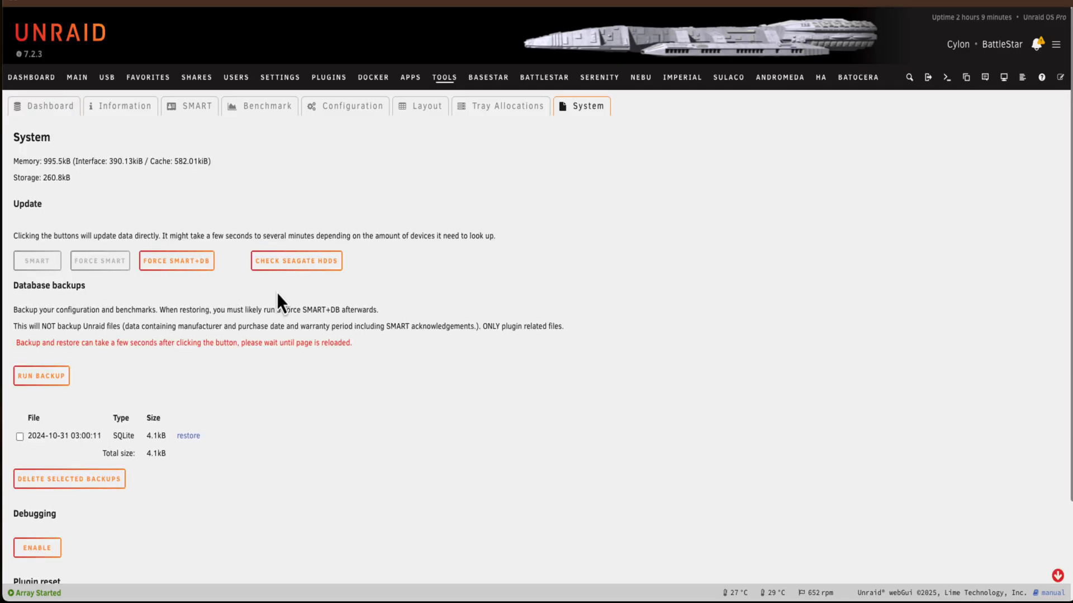
left_click(169, 267)
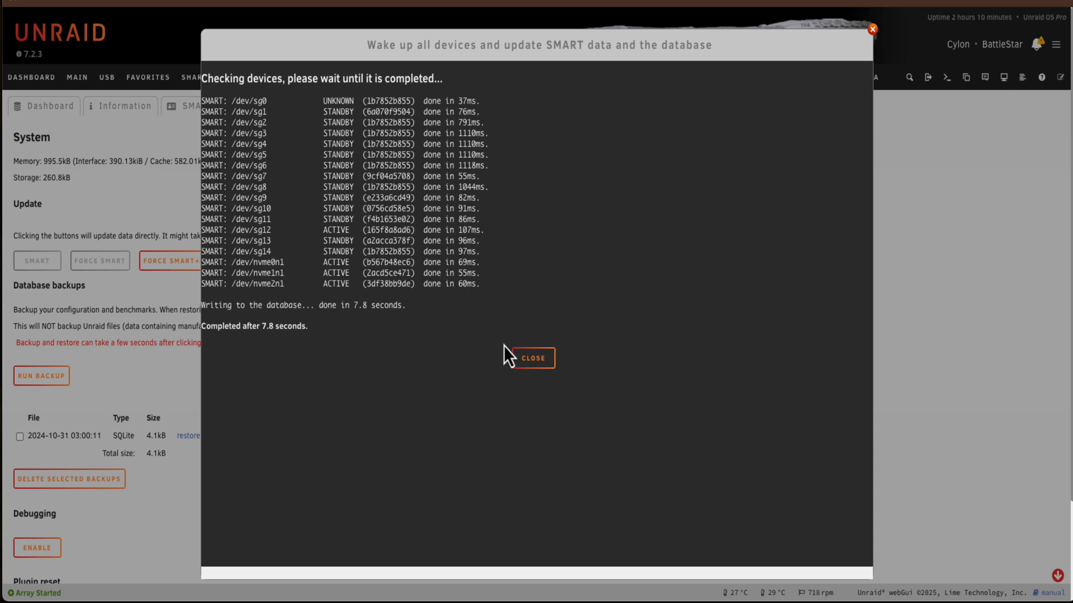
left_click(529, 363)
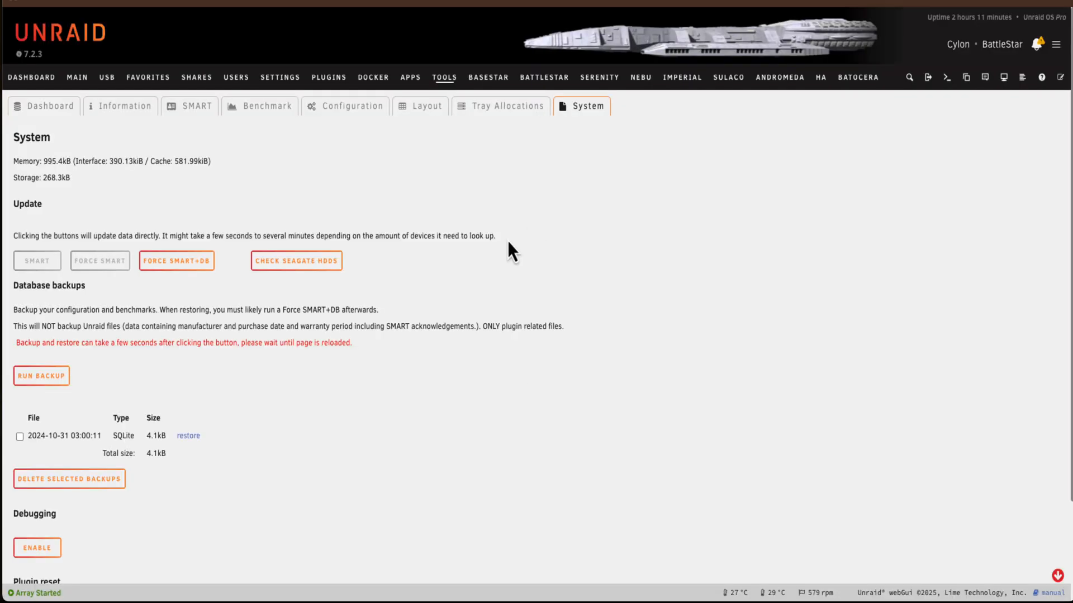
Add a disk tray layout and name it 24 Bay 4U
left_click(433, 108)
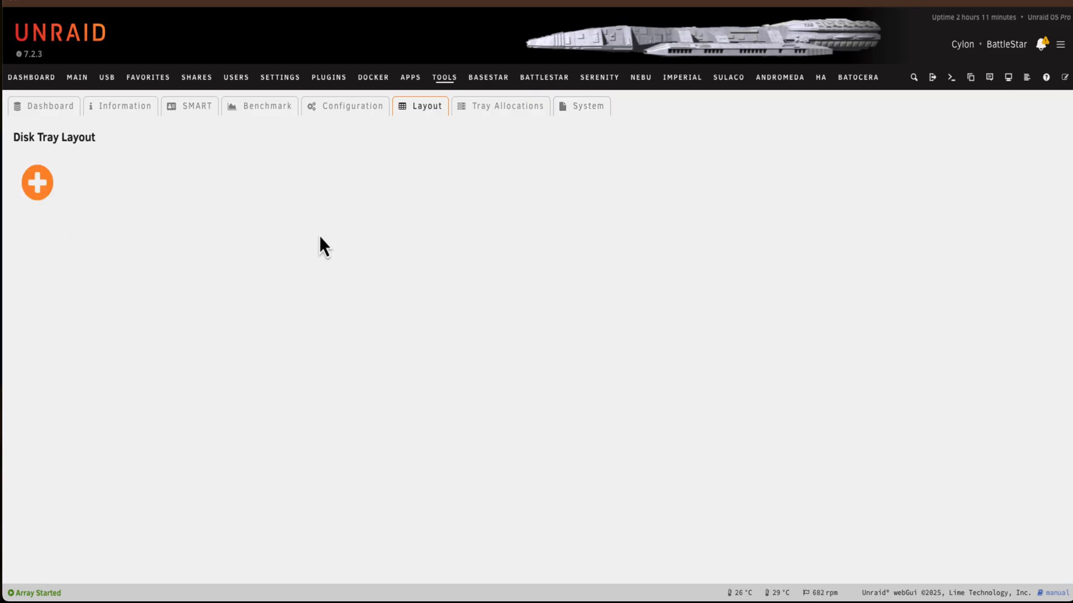
left_click(37, 183)
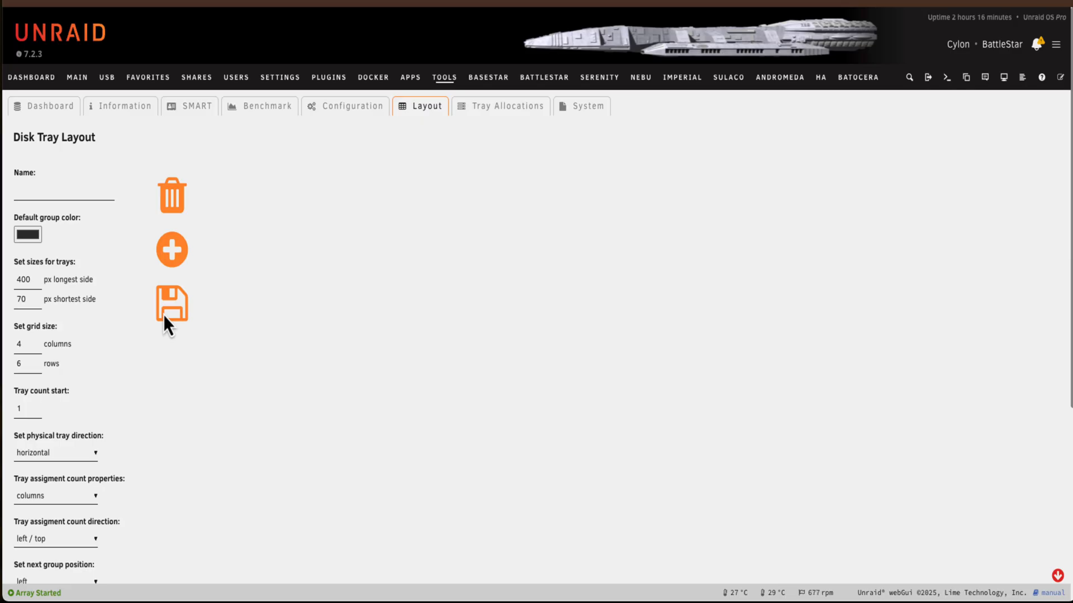
left_click(41, 192)
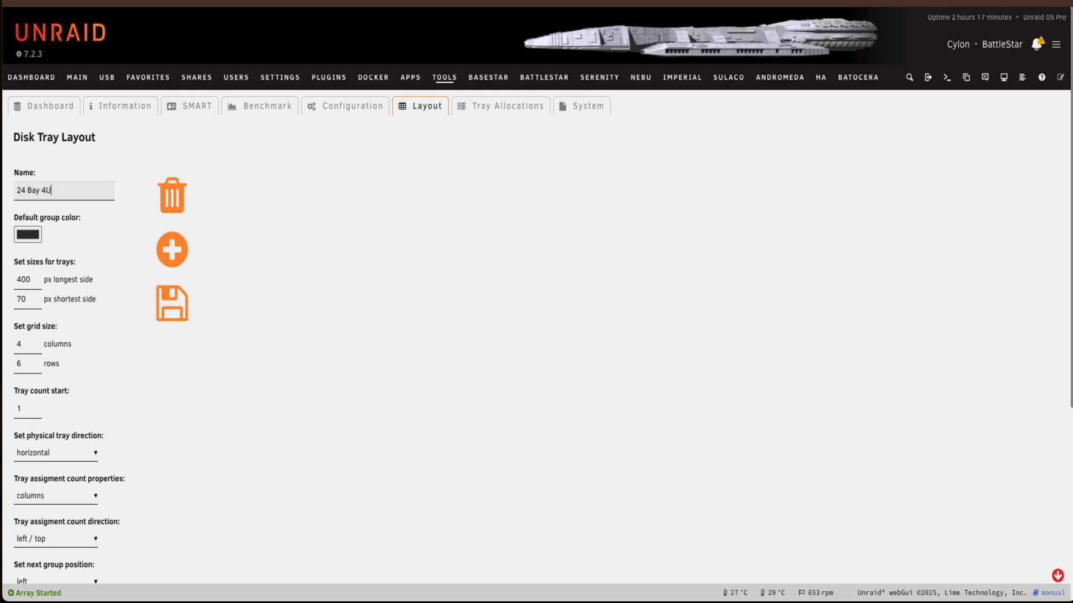
Review the 24 Bay 4U layout's grid size, tray direction, tray assignment, group position and alignment settings
scroll(449, 409, "down", 2)
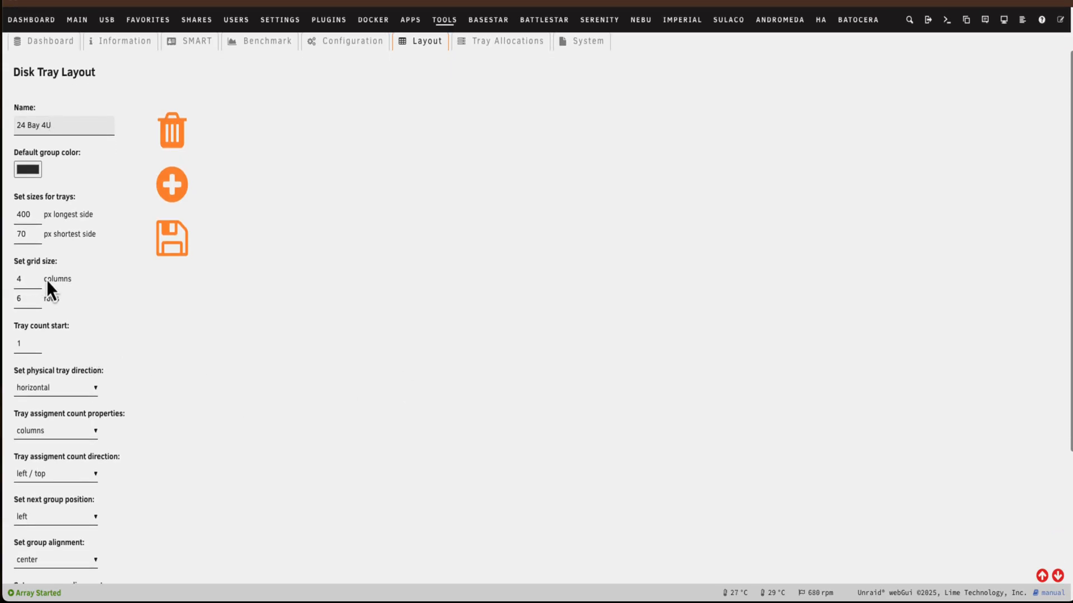
scroll(300, 382, "up", 2)
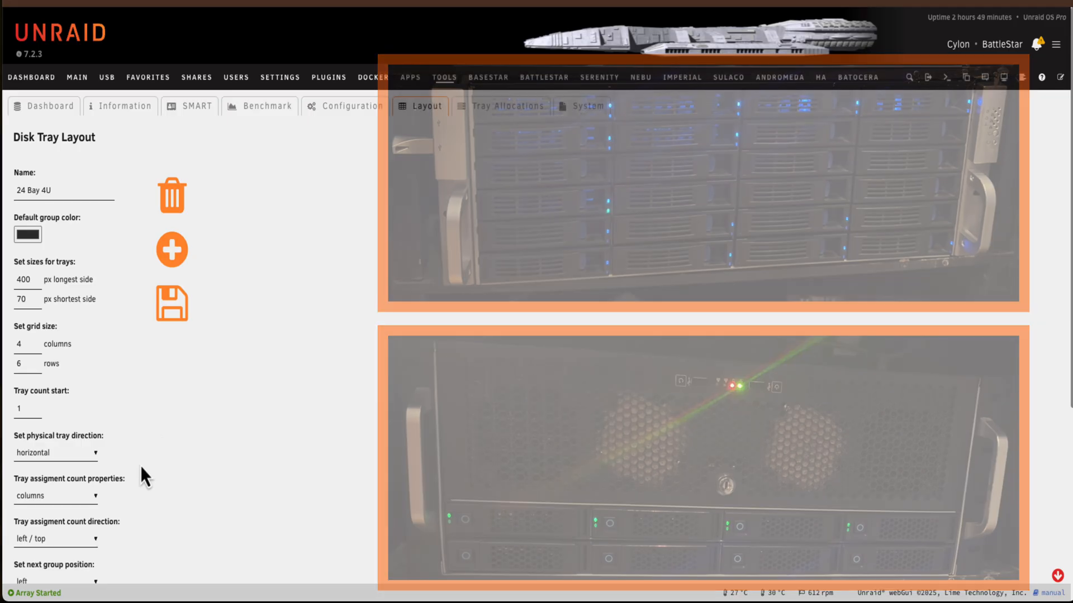
scroll(146, 458, "down", 2)
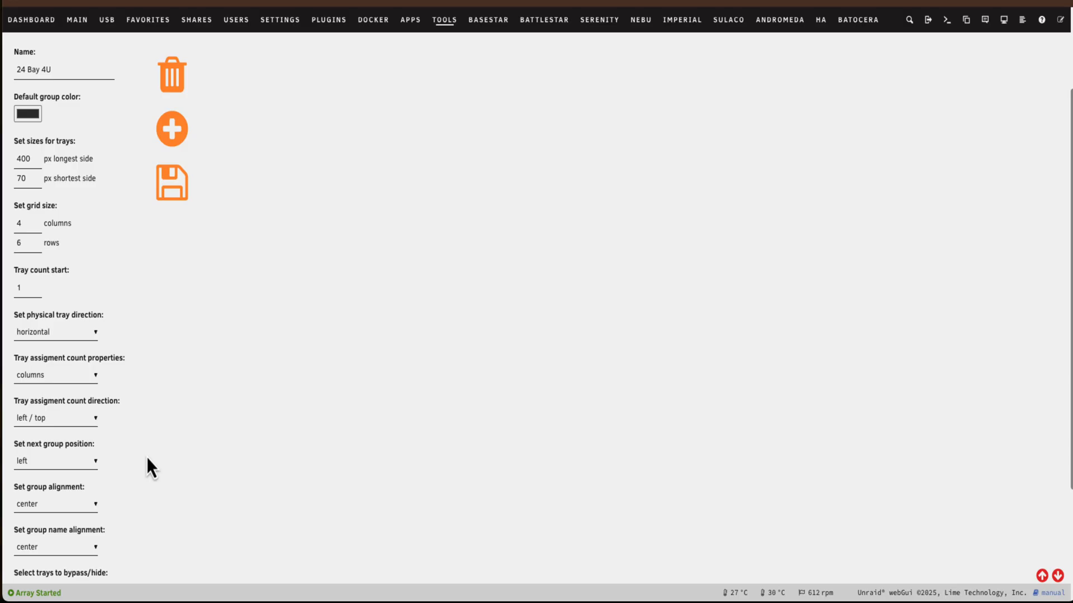
scroll(146, 458, "down", 1)
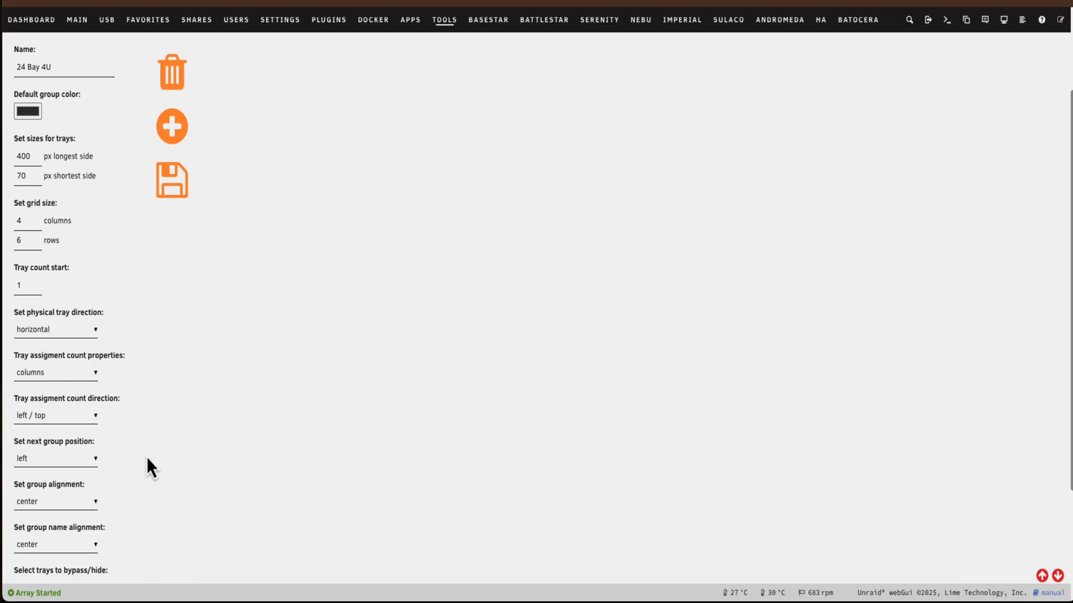
scroll(164, 421, "down", 1)
scroll(162, 422, "up", 3)
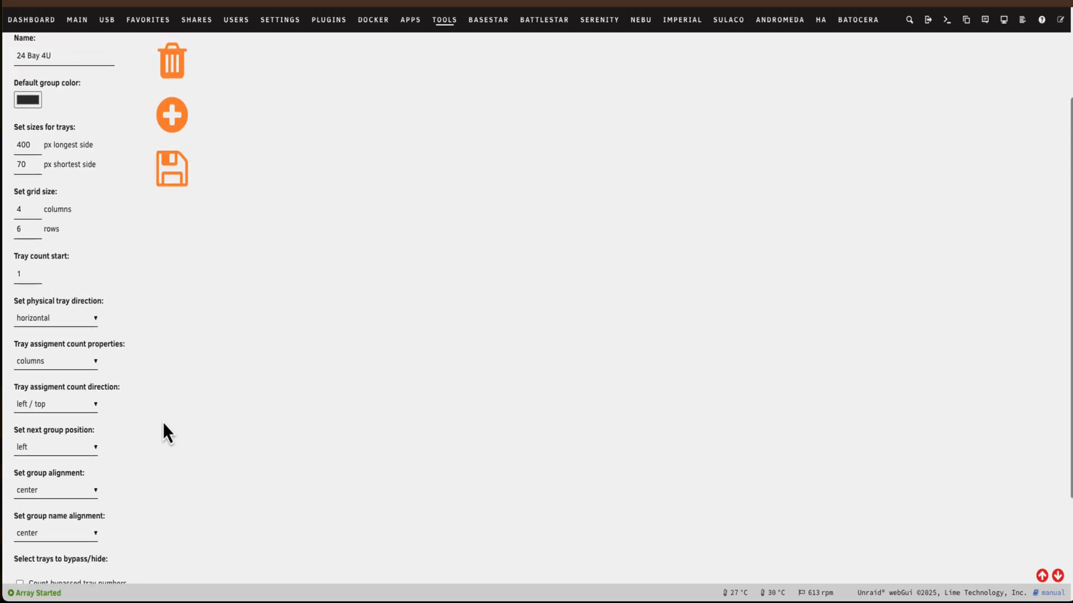
scroll(162, 421, "up", 2)
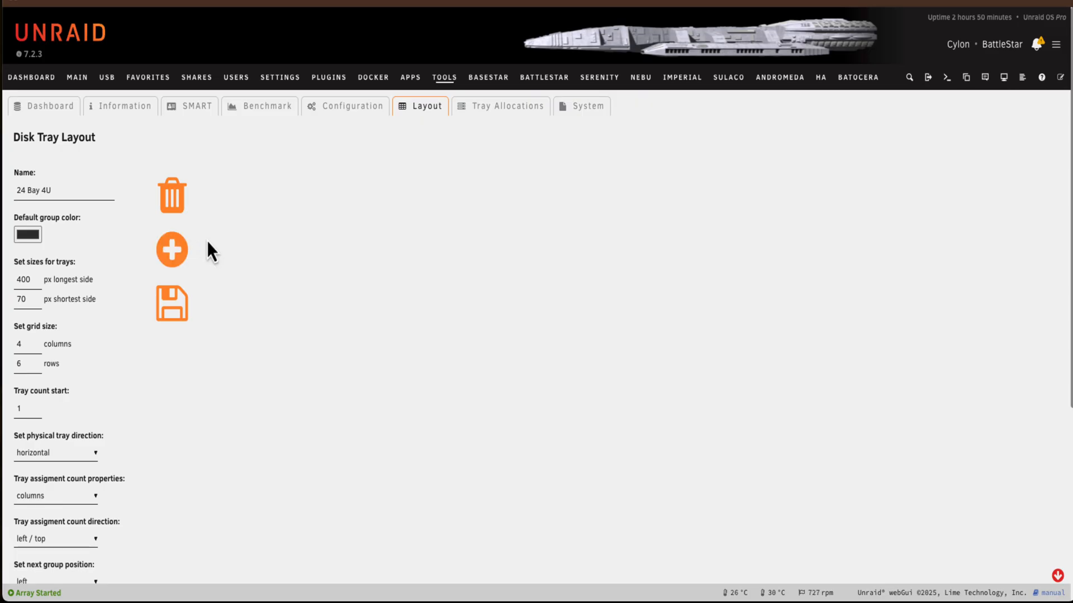
Add a second tray layout named nvme with a grid of 3 columns and 1 row, and save it
left_click(175, 254)
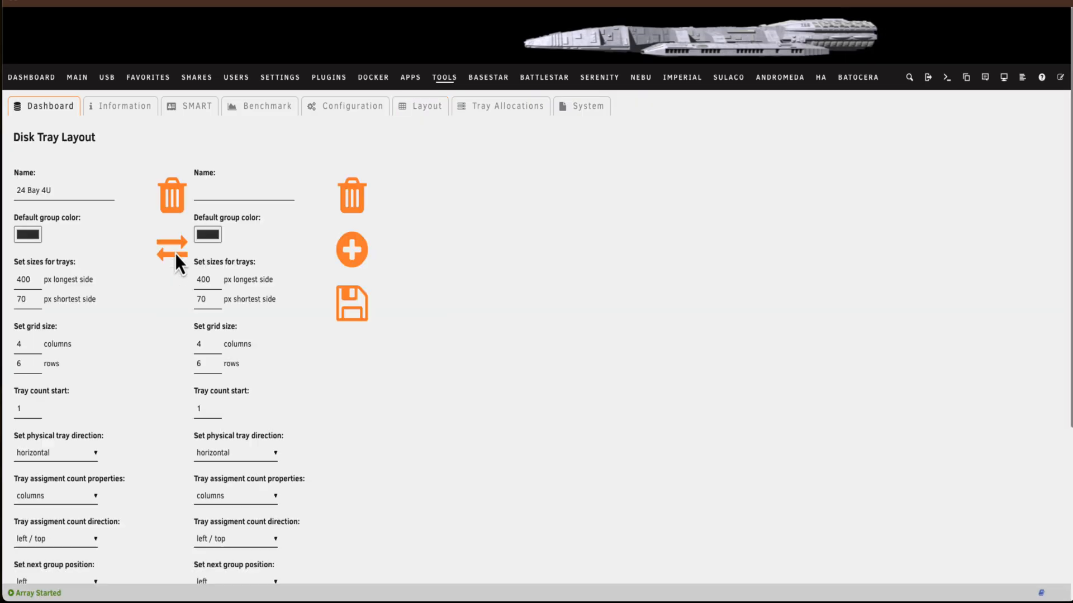
left_click(206, 192)
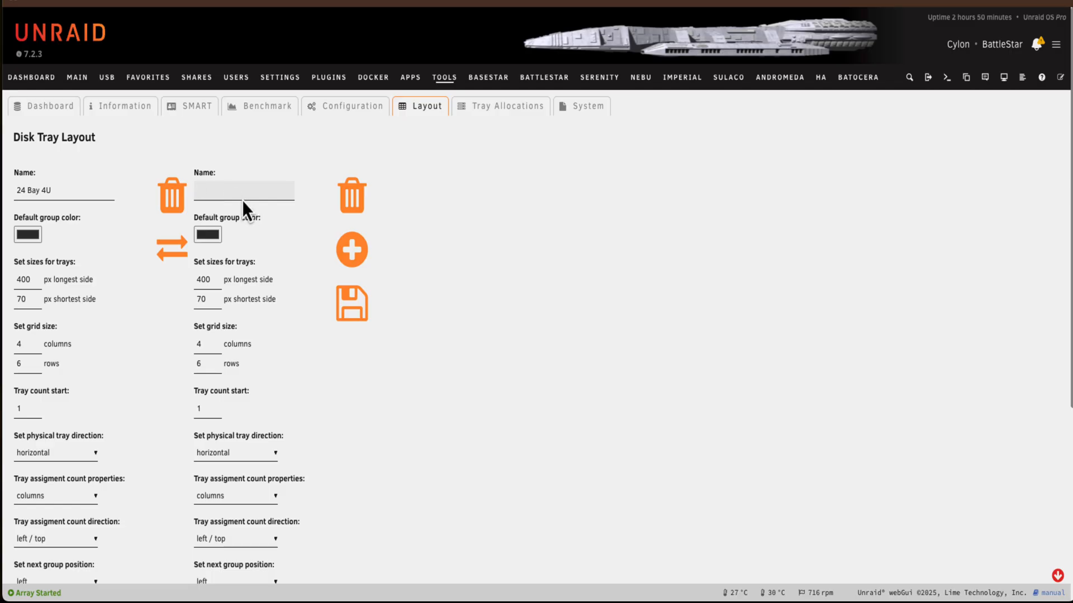
type("nvme")
left_click(209, 345)
key("BackSpace")
type("3")
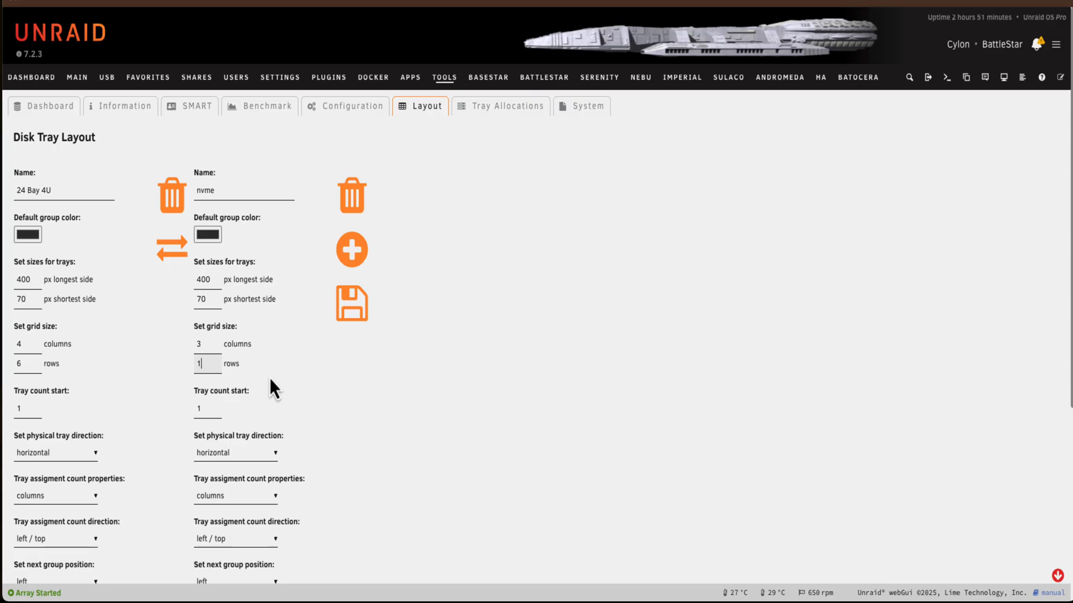
scroll(313, 374, "down", 1)
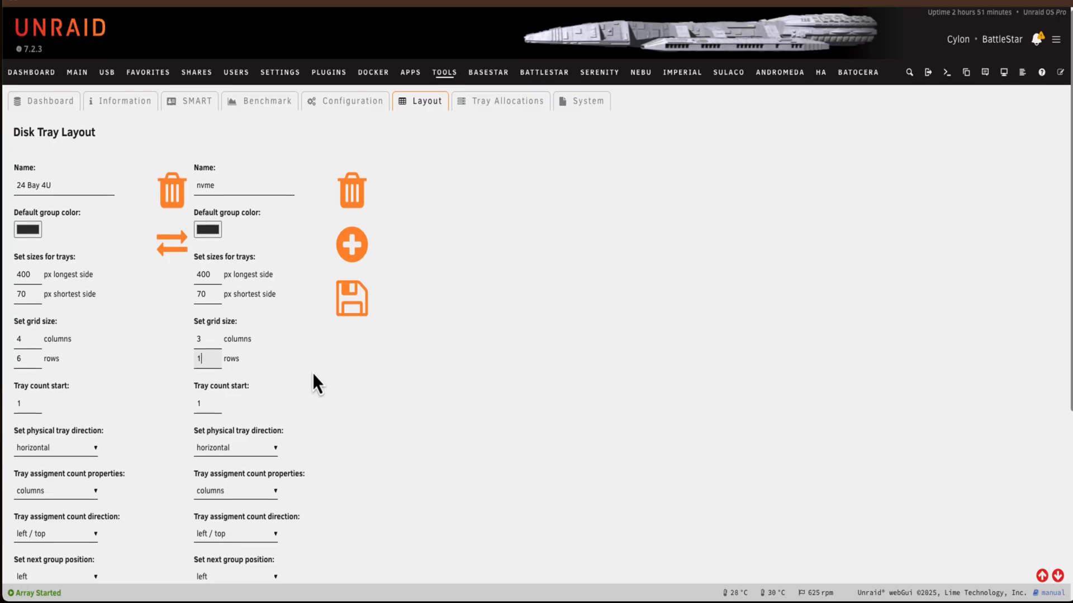
left_click(357, 300)
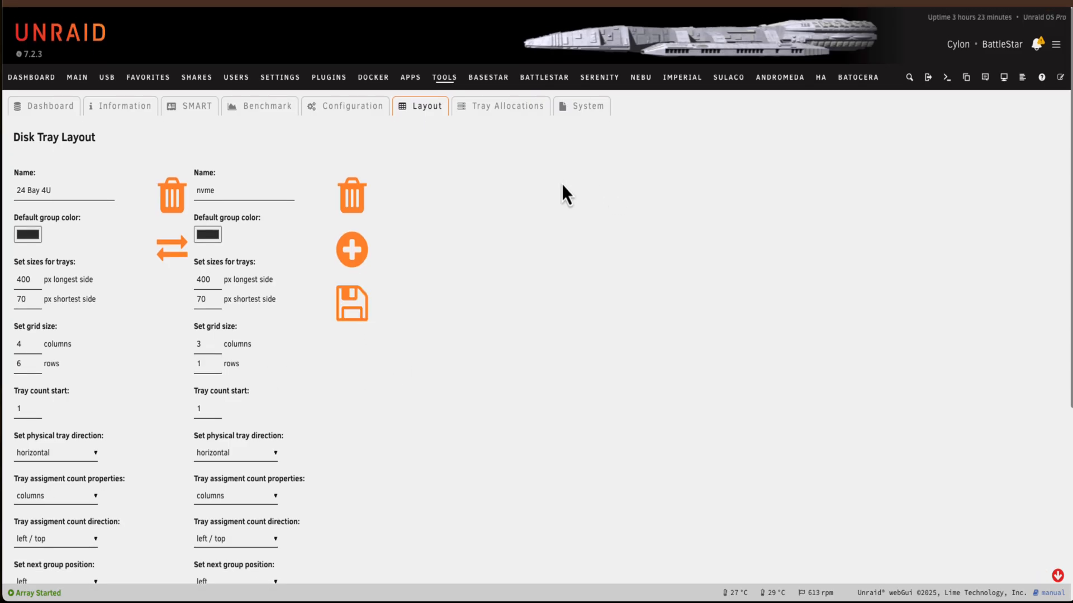
Check the unassigned devices in the tray allocations, and spin up all of the server's disks
left_click(511, 106)
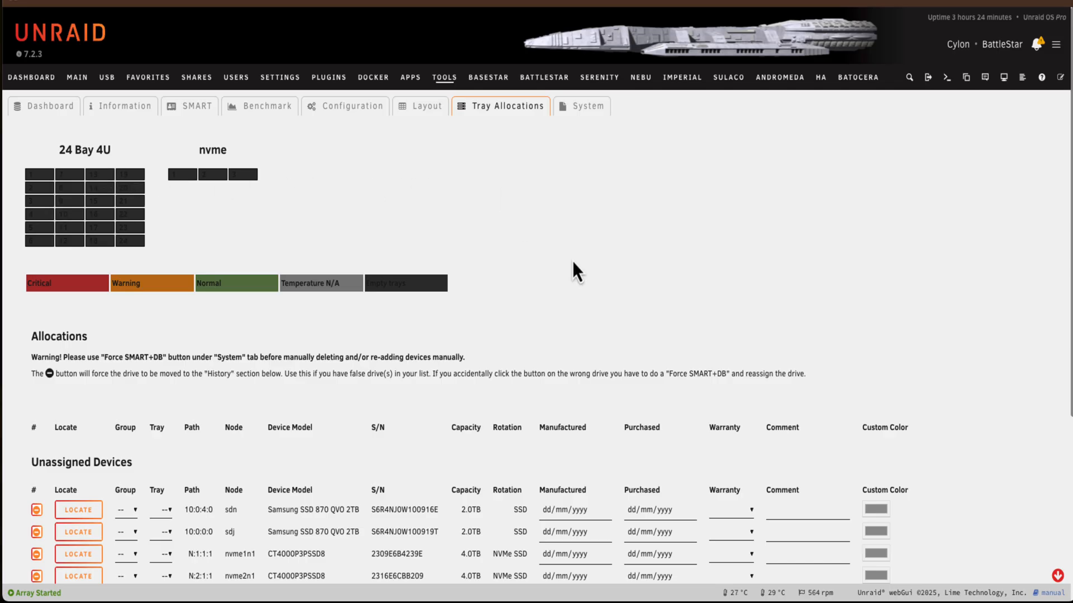
scroll(573, 258, "down", 1)
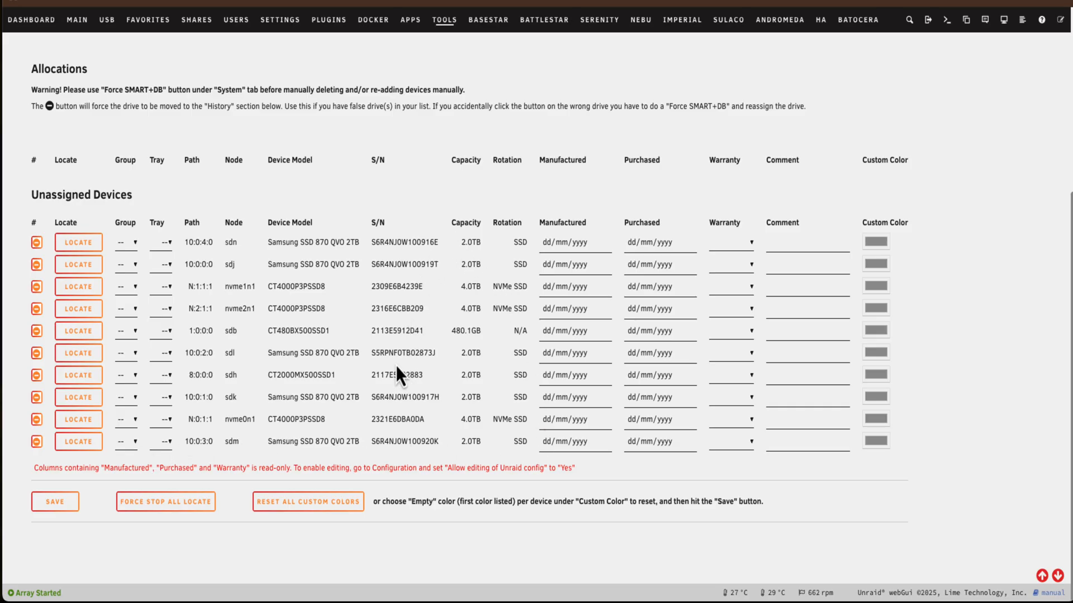
left_click(80, 24)
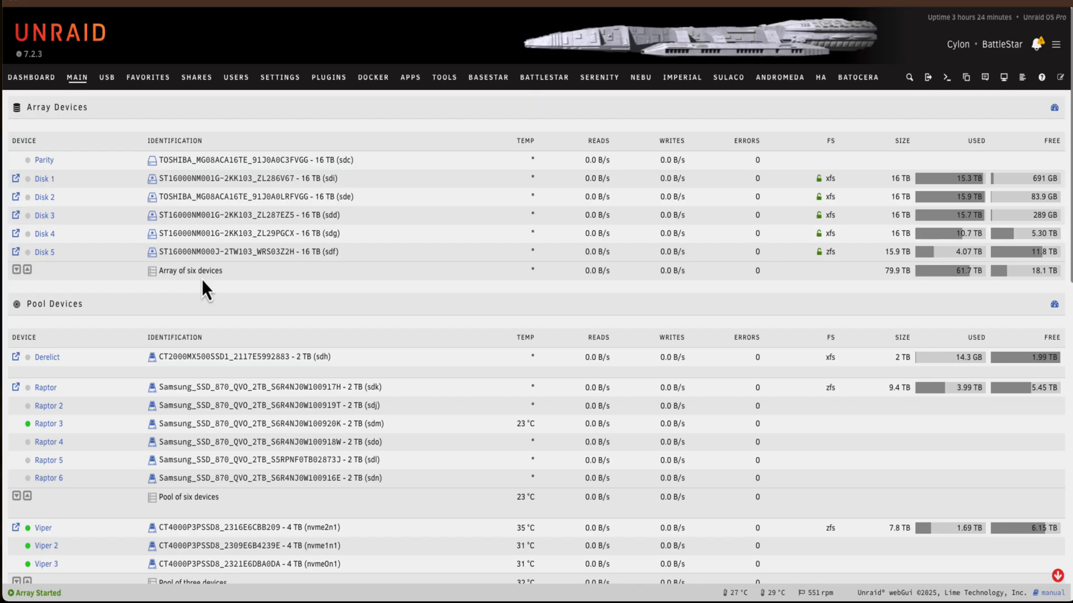
scroll(202, 280, "down", 10)
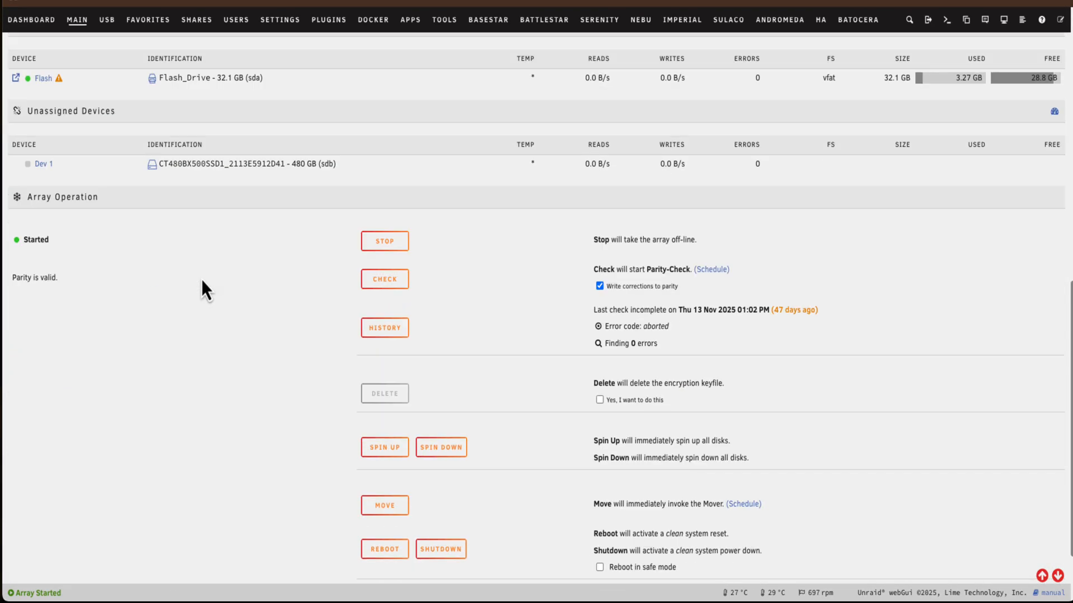
scroll(202, 291, "down", 2)
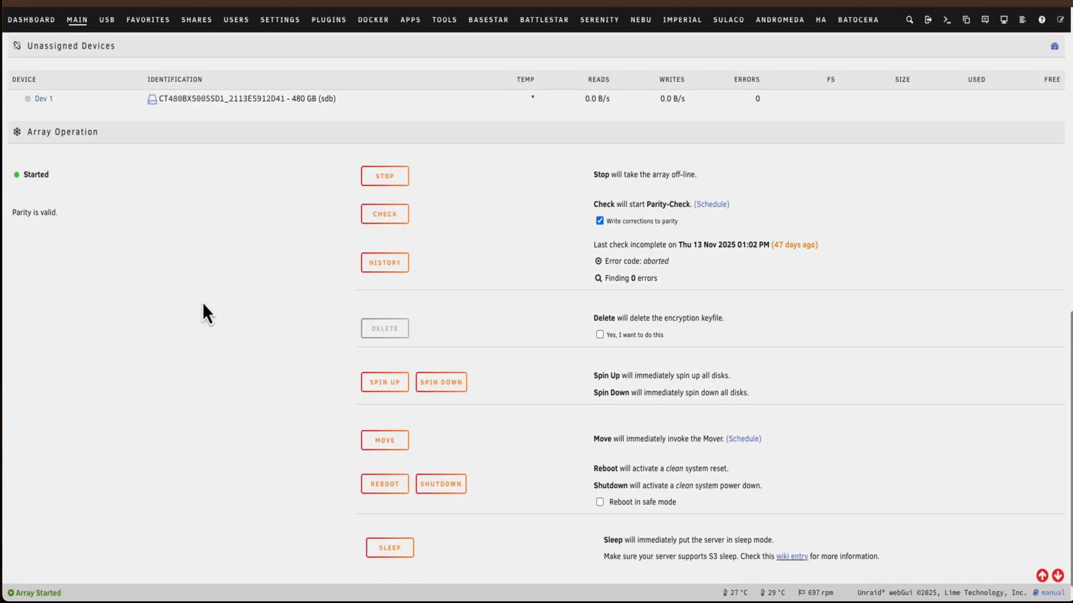
left_click(370, 384)
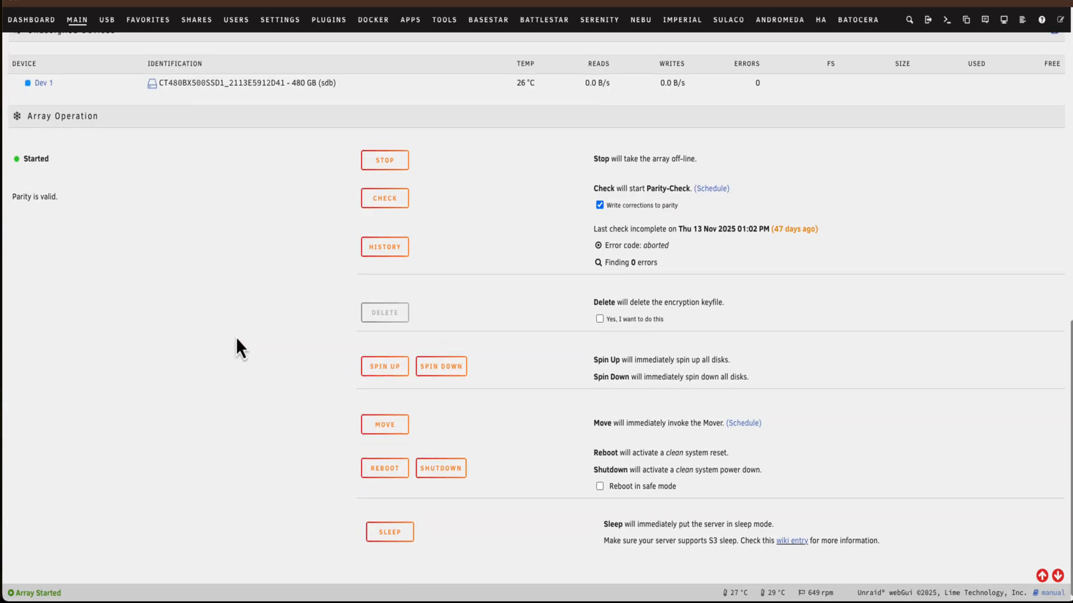
scroll(236, 338, "up", 10)
scroll(229, 315, "up", 2)
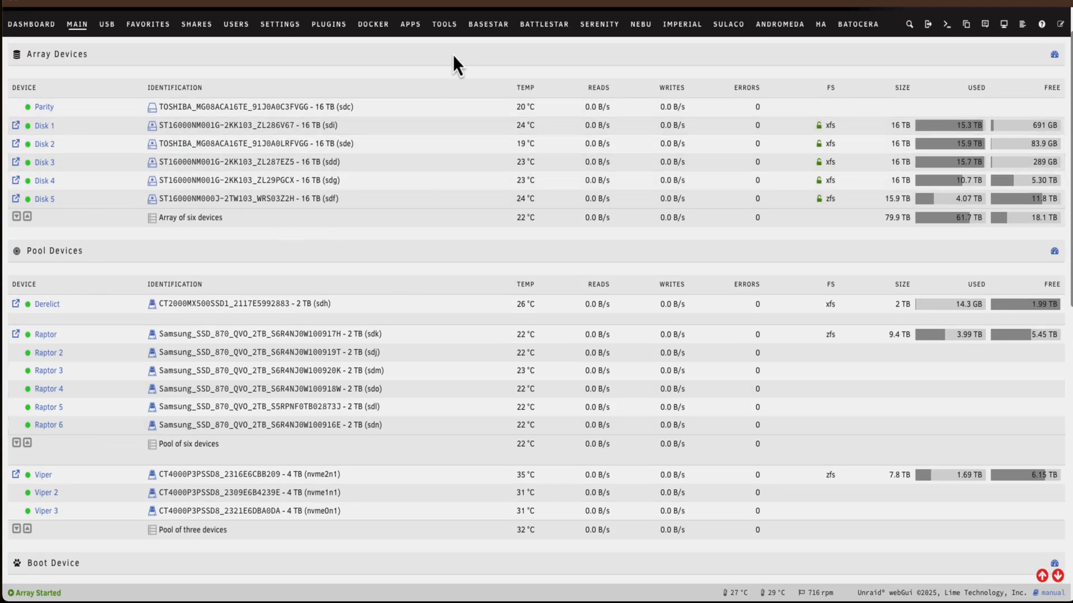
Rerun the Disk Location Force SMART+DB update with the disks spun up, and close its report
left_click(450, 29)
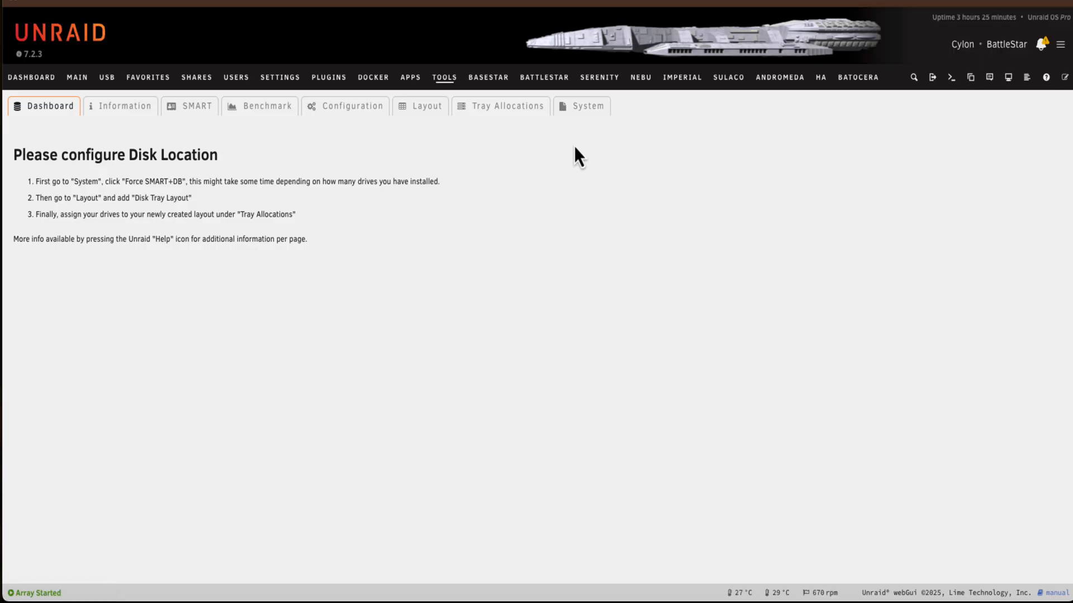
left_click(579, 109)
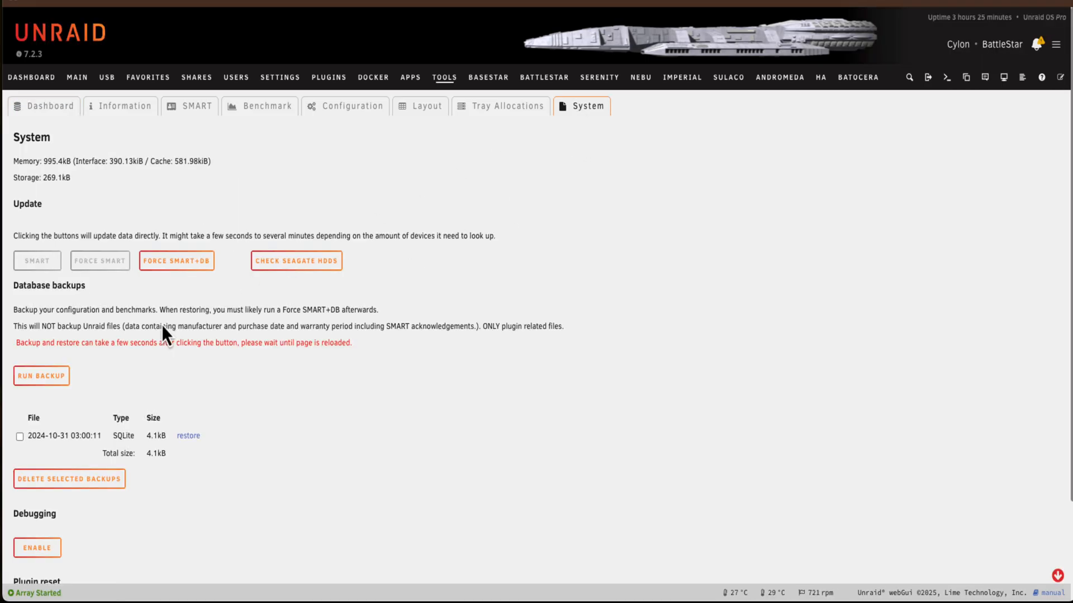
left_click(171, 259)
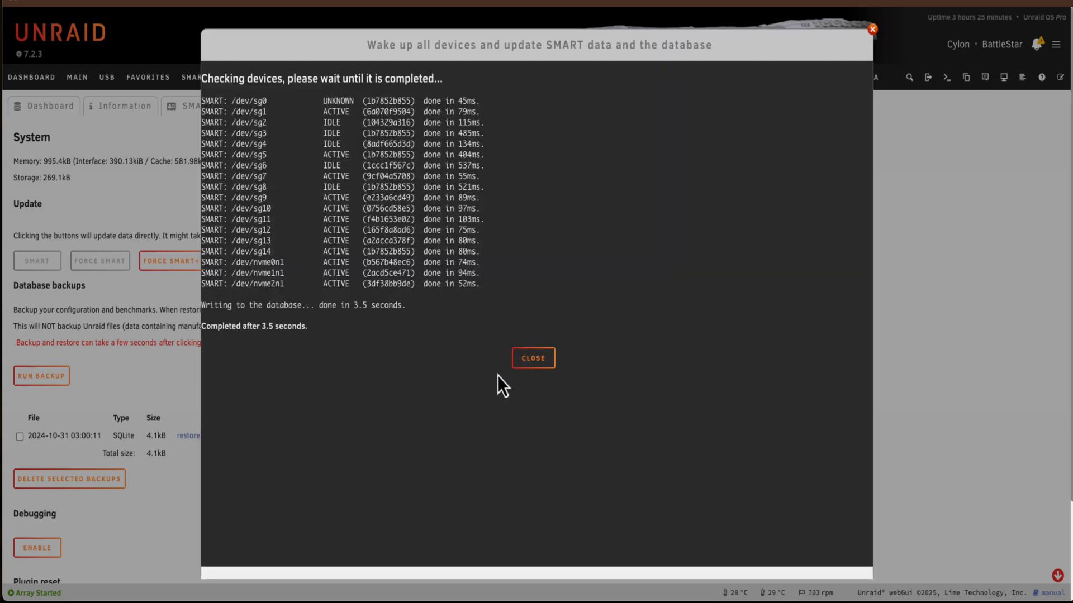
left_click(535, 358)
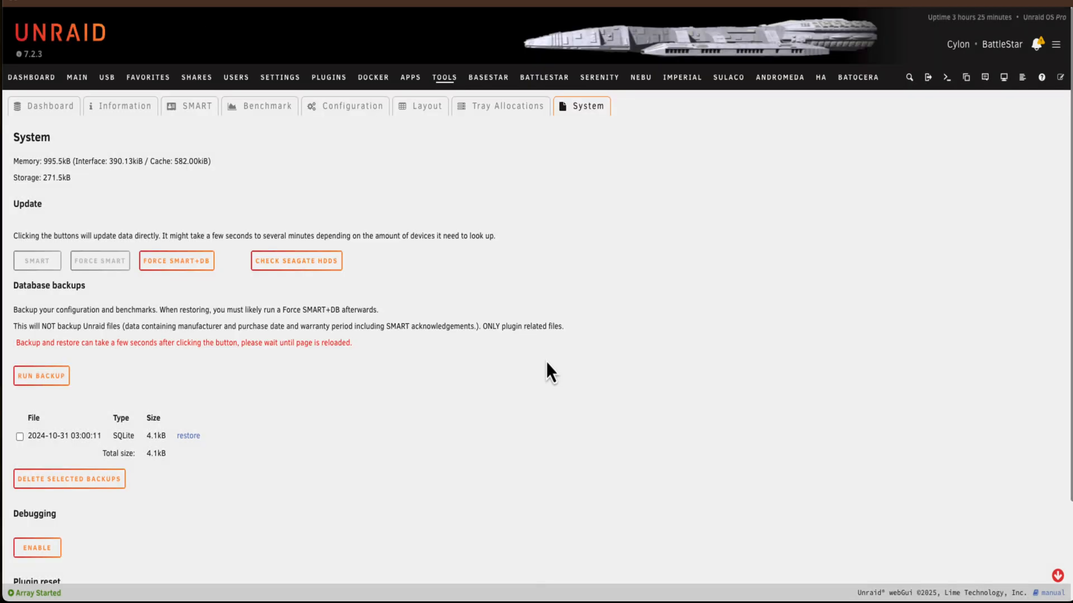
Start locating the unassigned sdn drive from the tray allocations so its bay light blinks
left_click(493, 107)
scroll(430, 193, "down", 3)
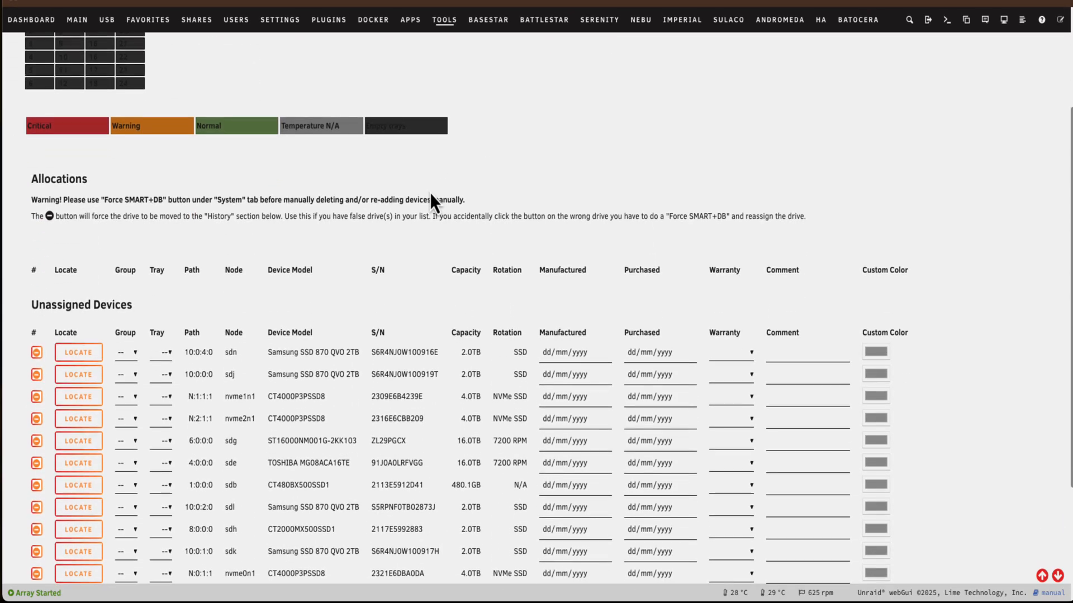
scroll(430, 194, "down", 3)
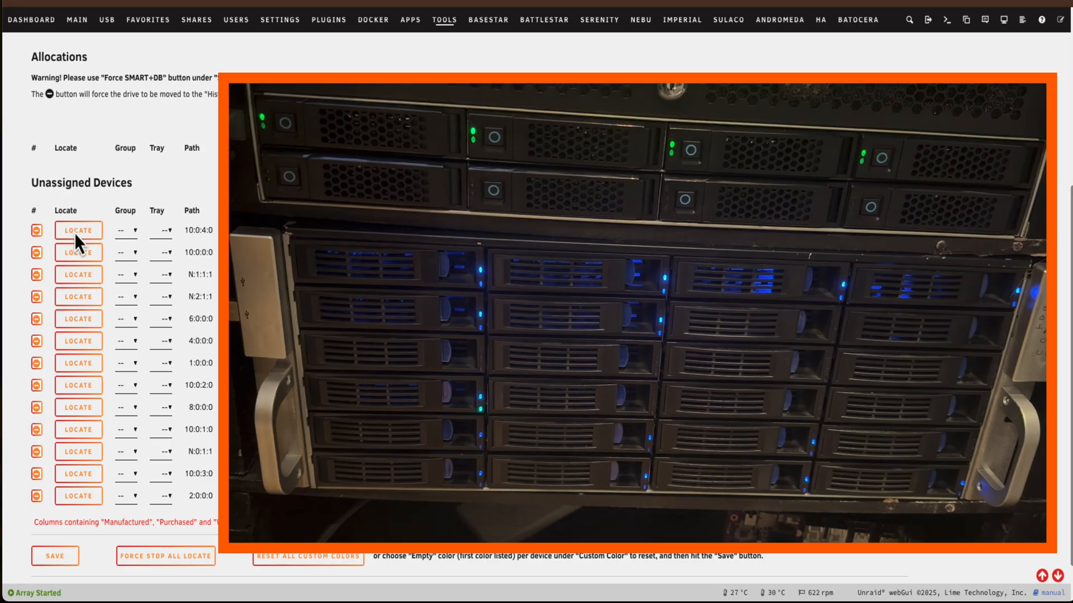
left_click(77, 234)
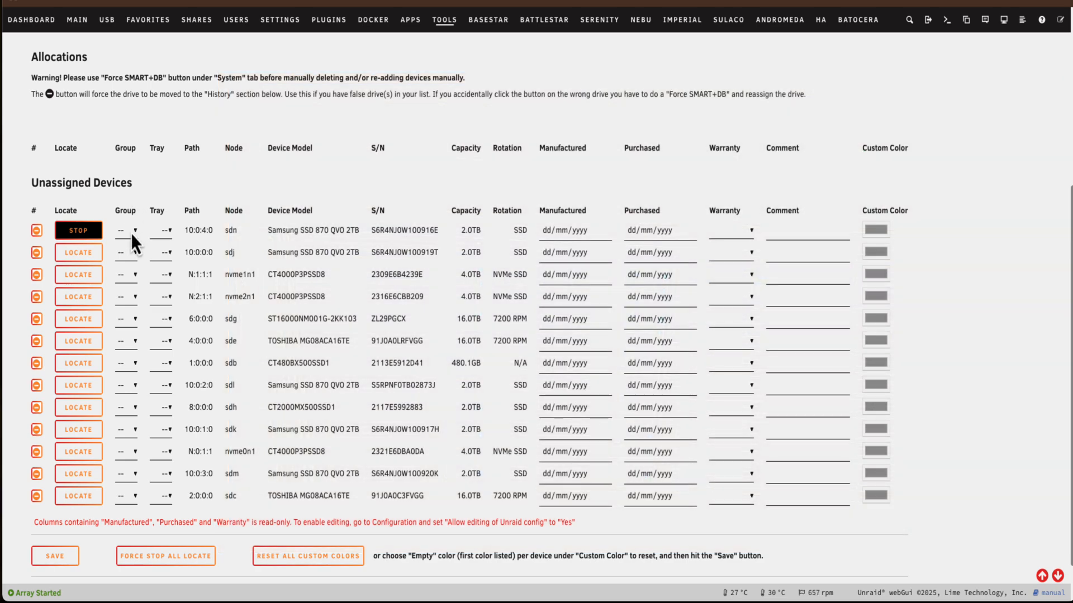
Assign the sdn drive to tray 2 of the 24 Bay 4U group, stop locating it and save the allocation
scroll(131, 234, "up", 5)
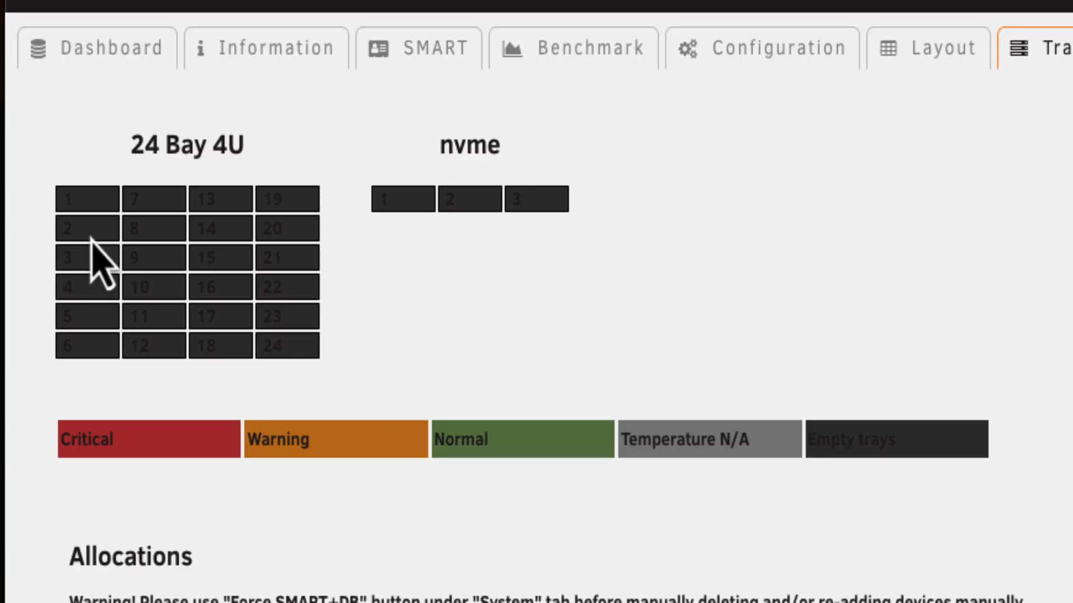
scroll(172, 351, "down", 2)
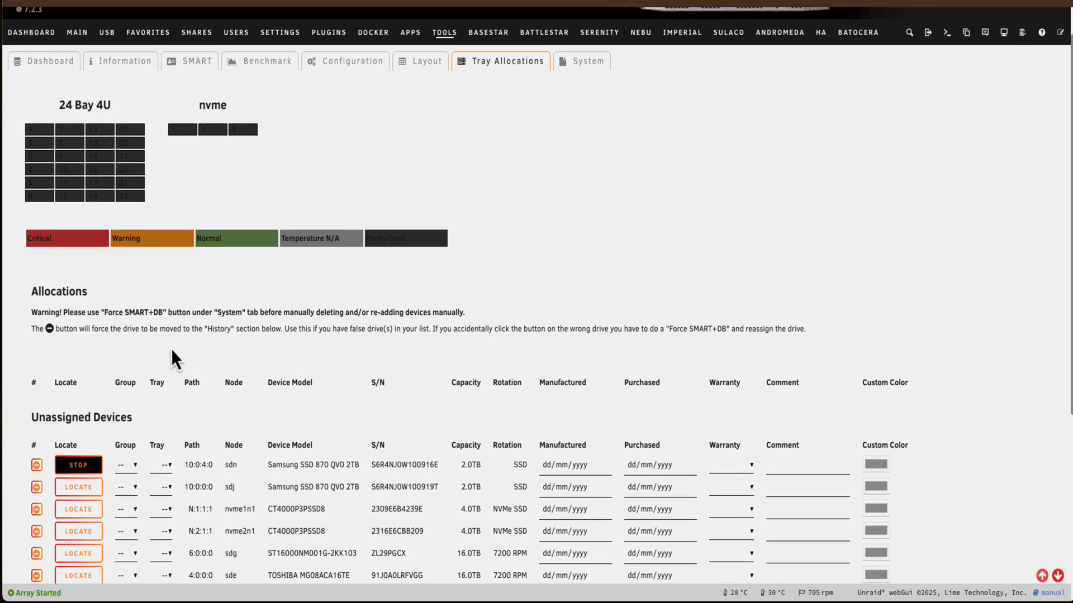
scroll(171, 349, "down", 4)
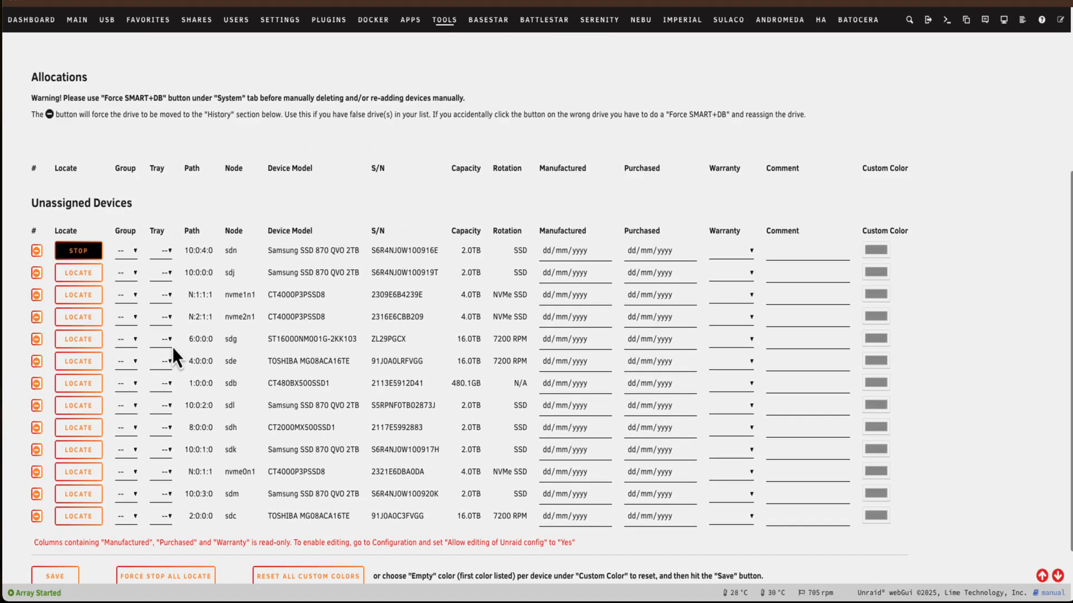
left_click(125, 251)
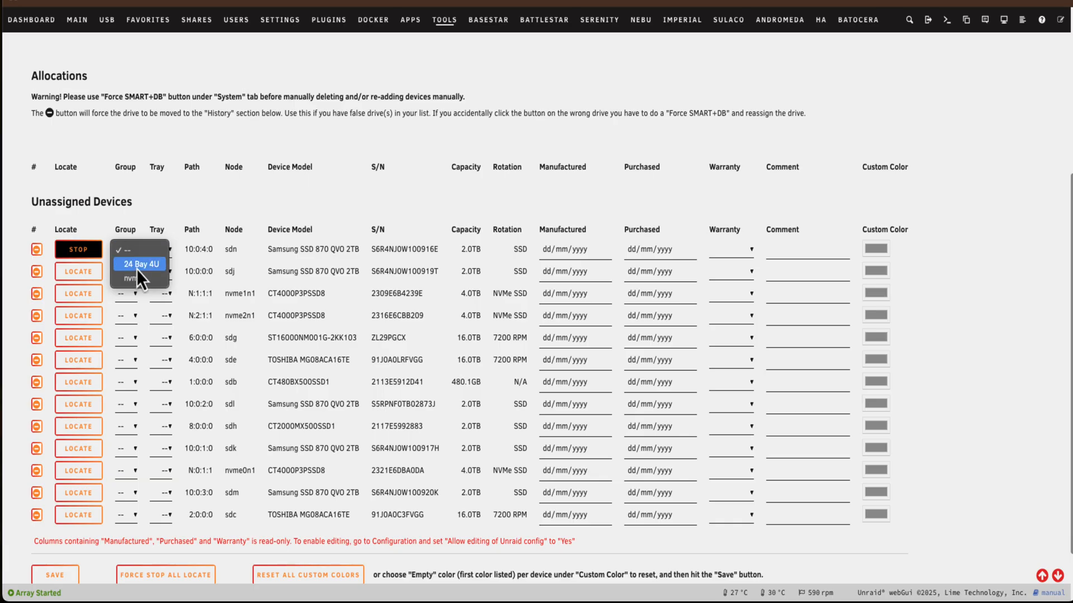
left_click(137, 265)
left_click(162, 251)
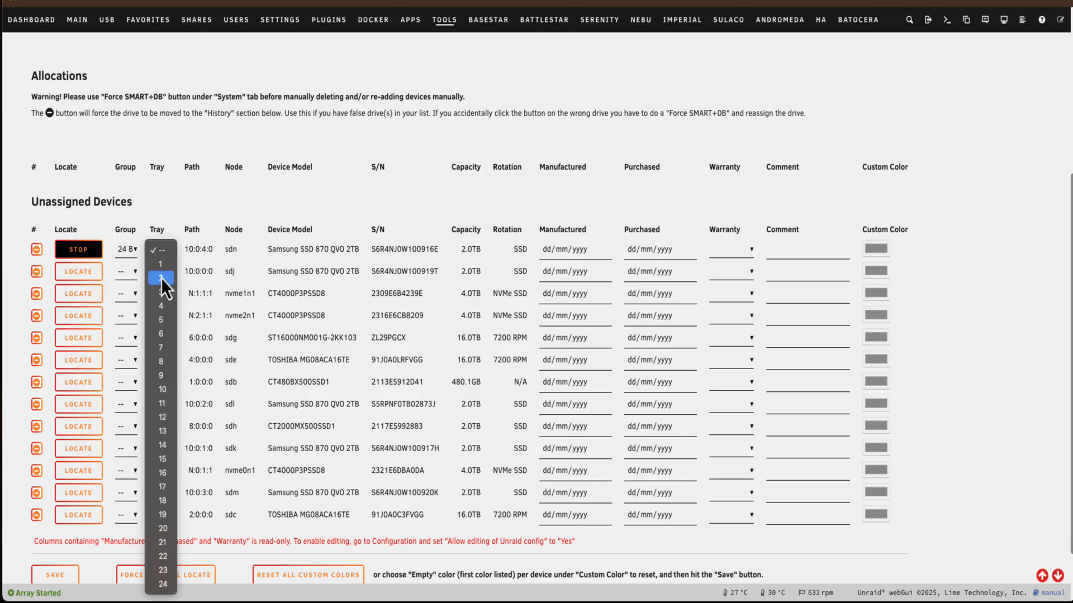
left_click(161, 277)
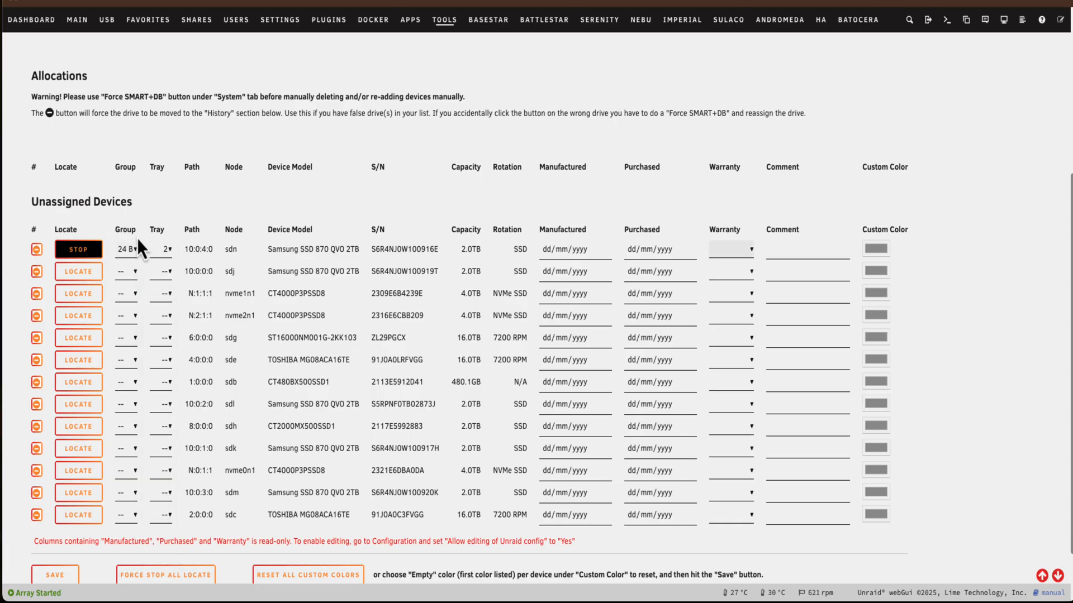
left_click(87, 249)
scroll(141, 224, "down", 1)
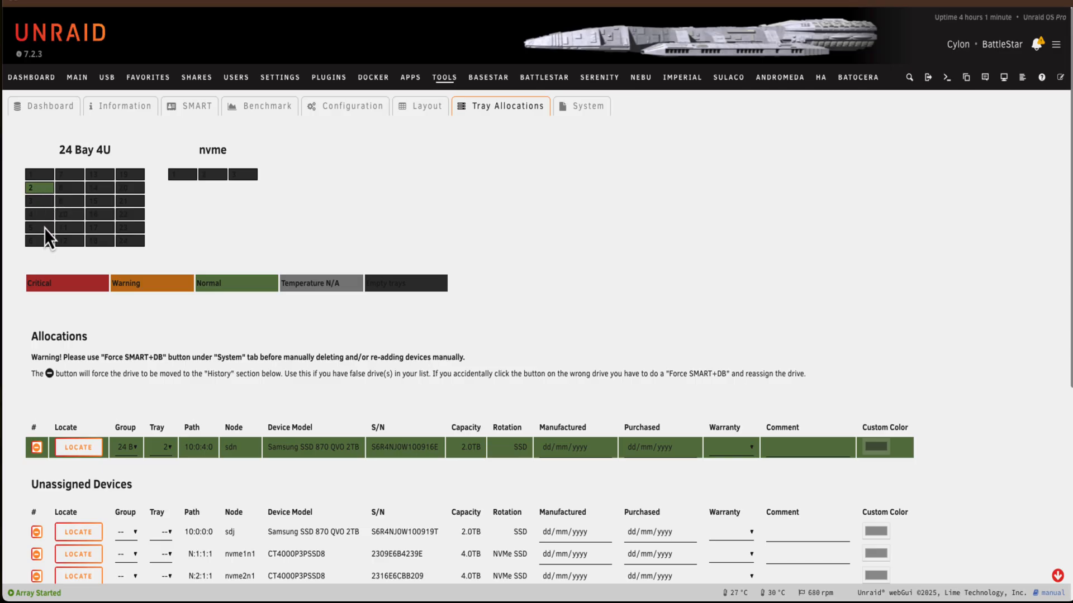
Start locating the unassigned 16 TB Toshiba drive sdc
scroll(715, 303, "down", 1)
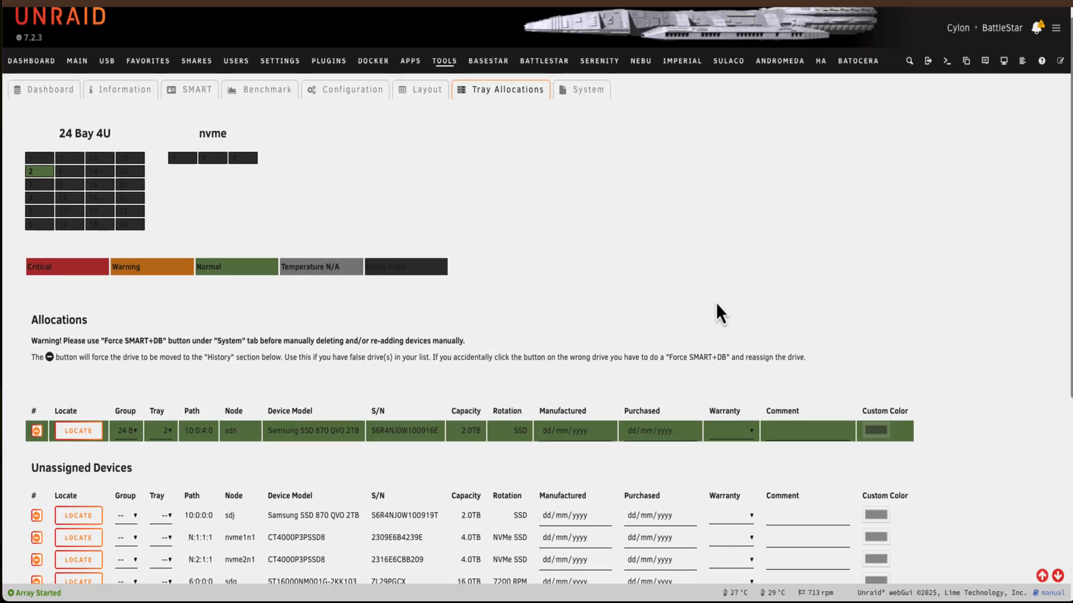
scroll(715, 302, "down", 5)
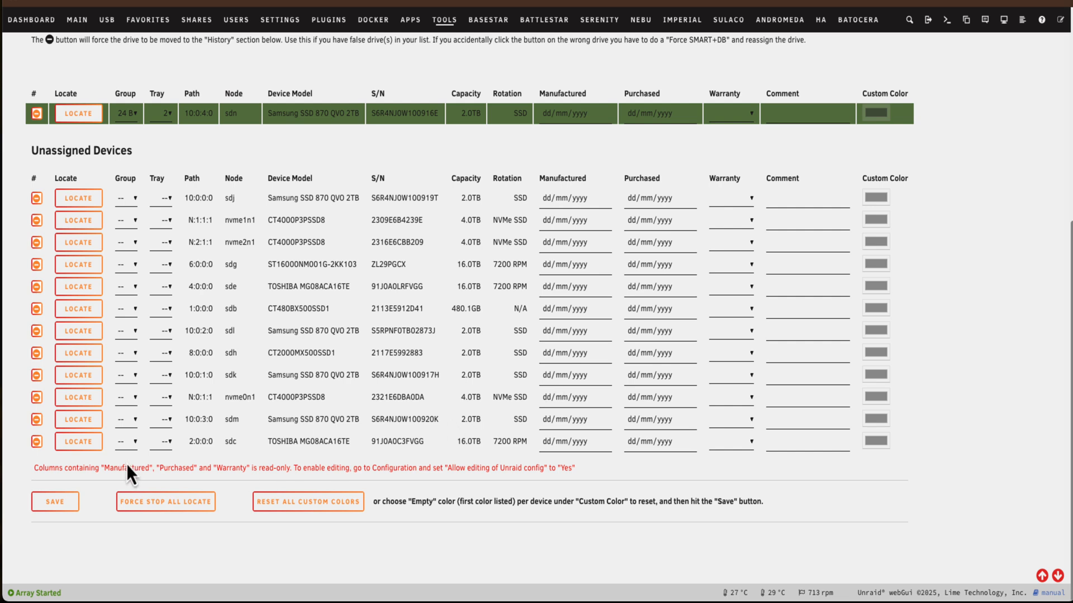
left_click(70, 447)
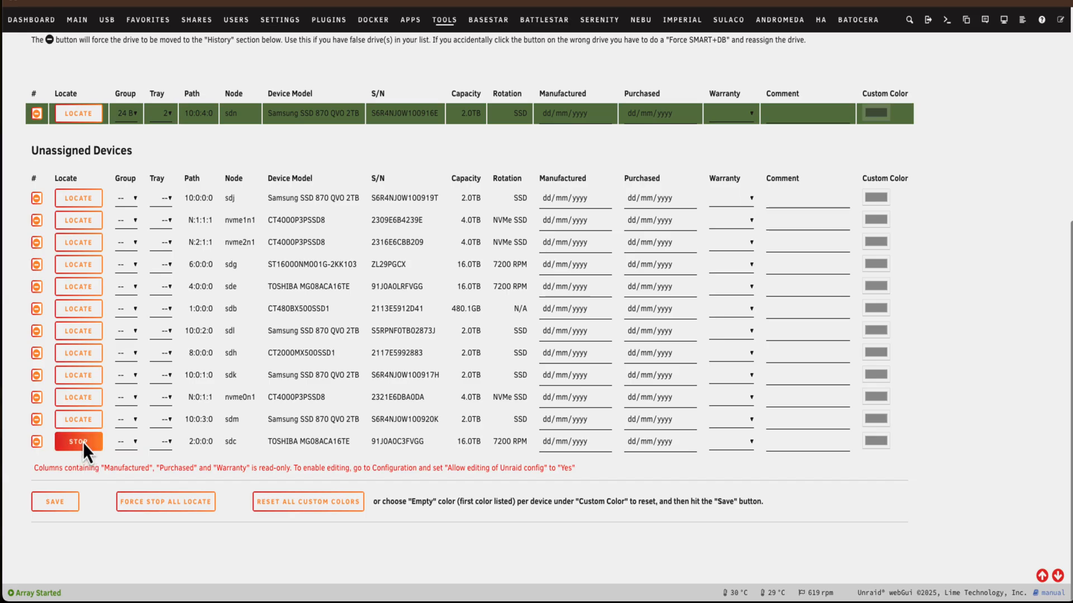
Assign the sdc drive to tray 18 of the 24 Bay 4U group and save the allocation
scroll(84, 443, "up", 6)
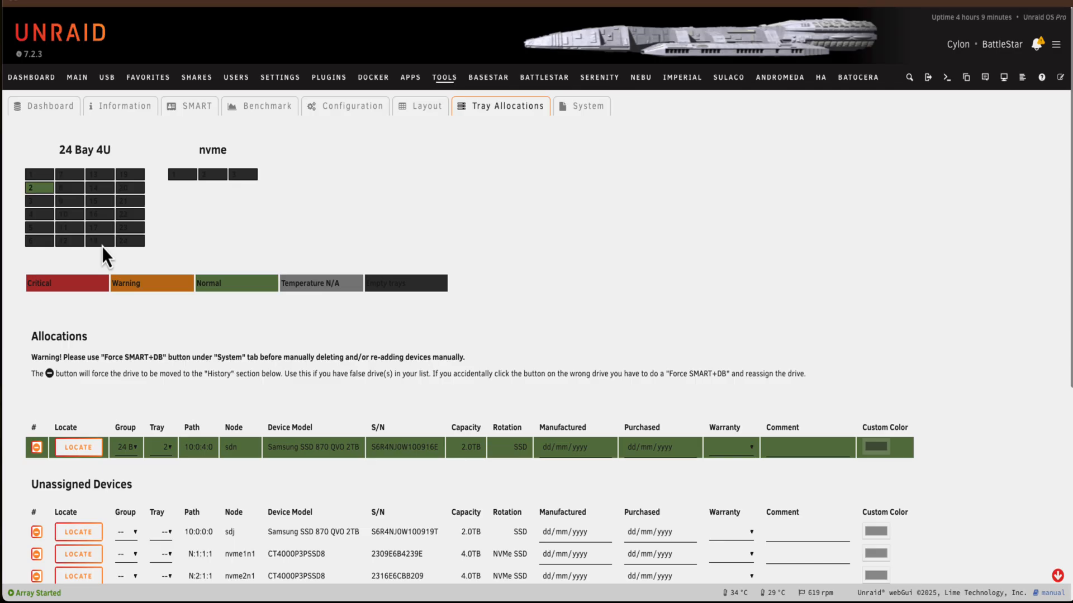
scroll(103, 252, "down", 6)
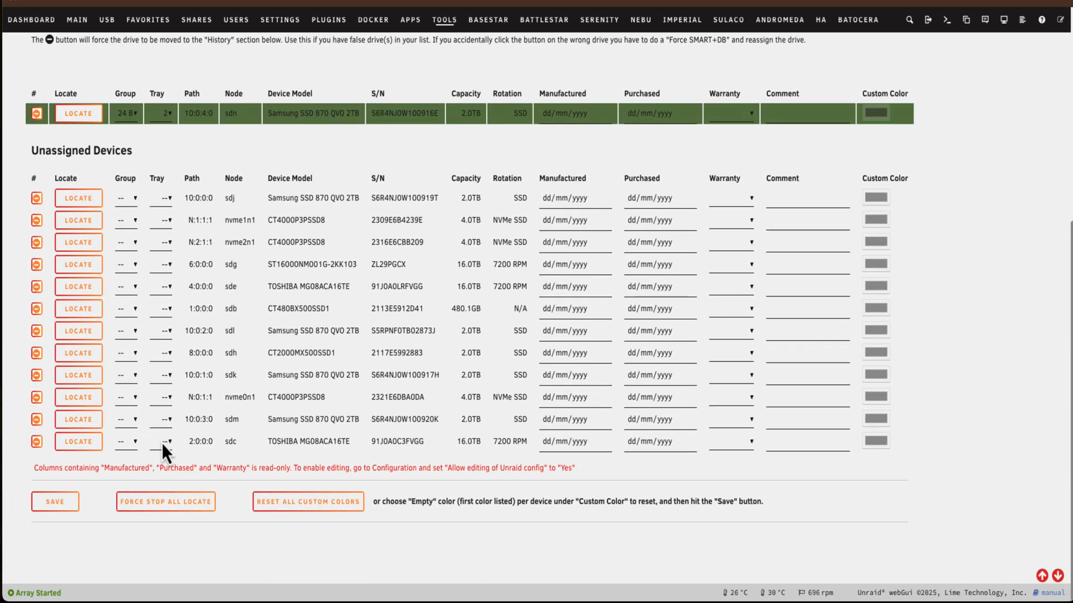
left_click(134, 441)
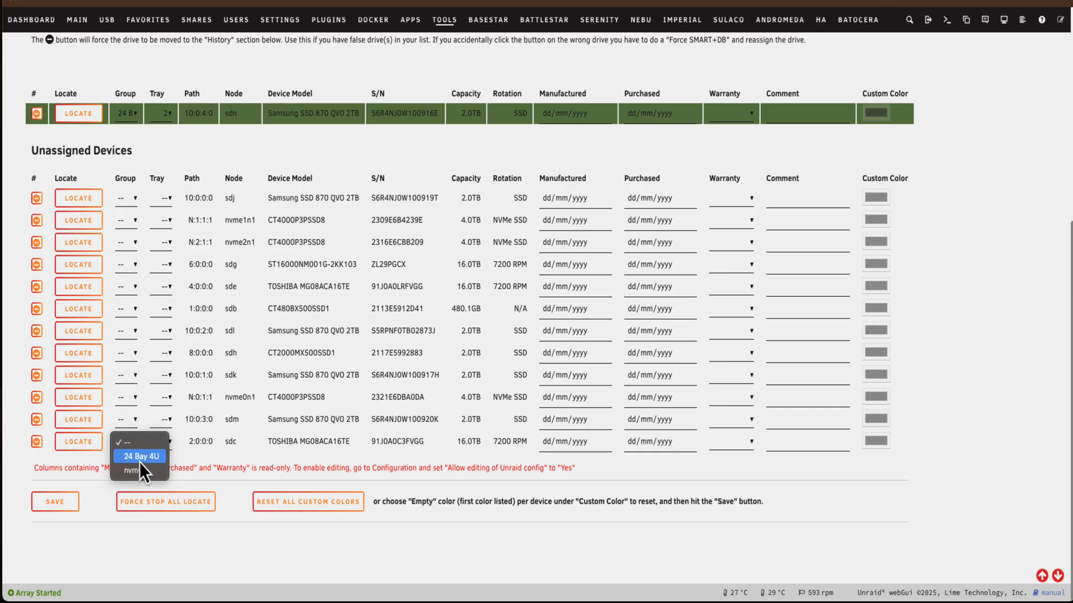
left_click(140, 460)
left_click(162, 448)
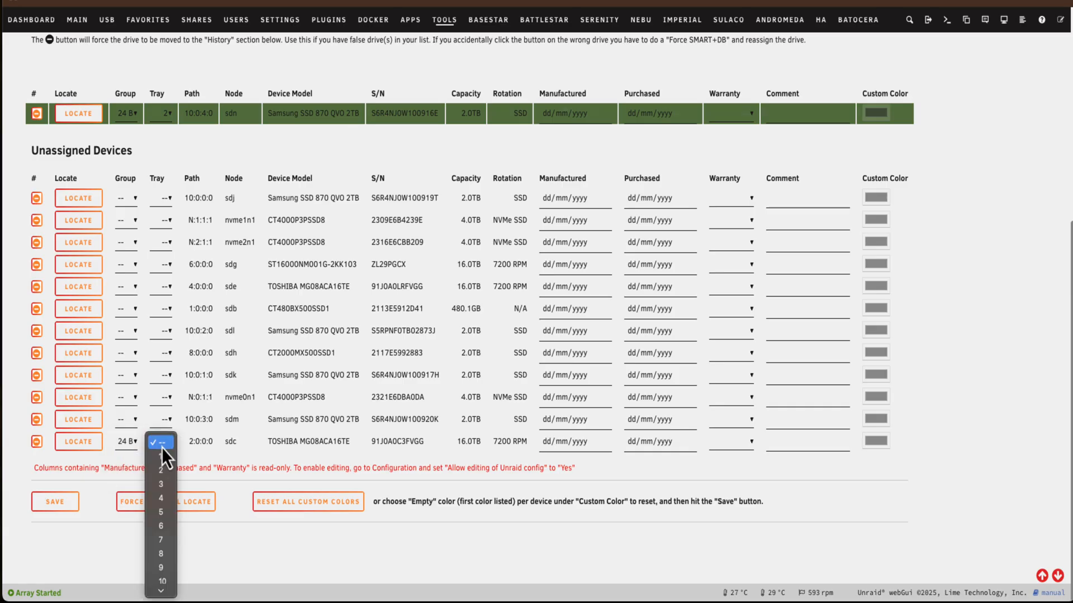
scroll(157, 491, "down", 3)
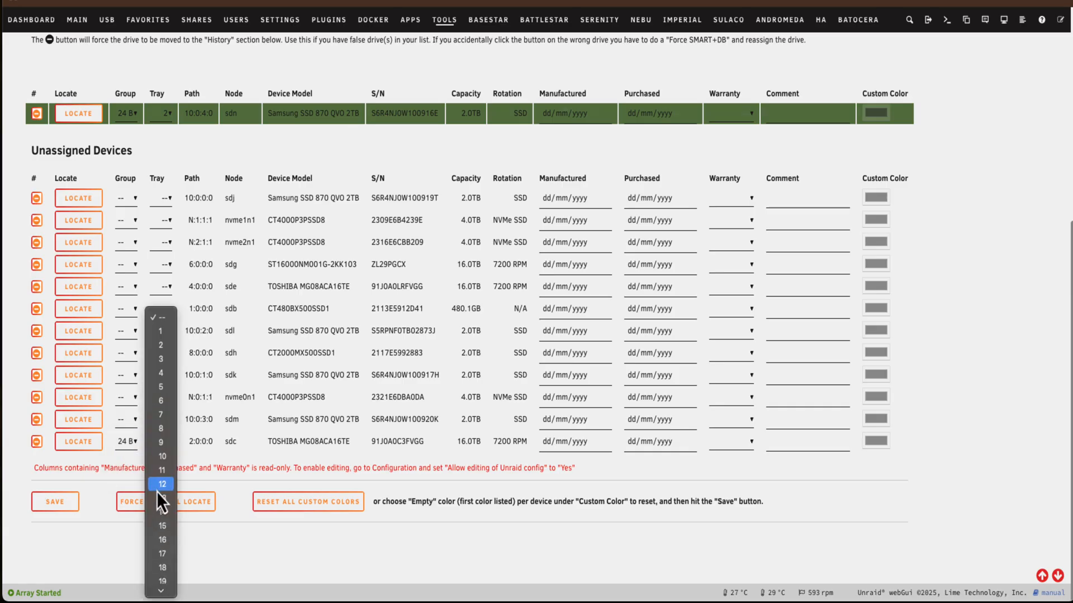
left_click(169, 569)
left_click(65, 510)
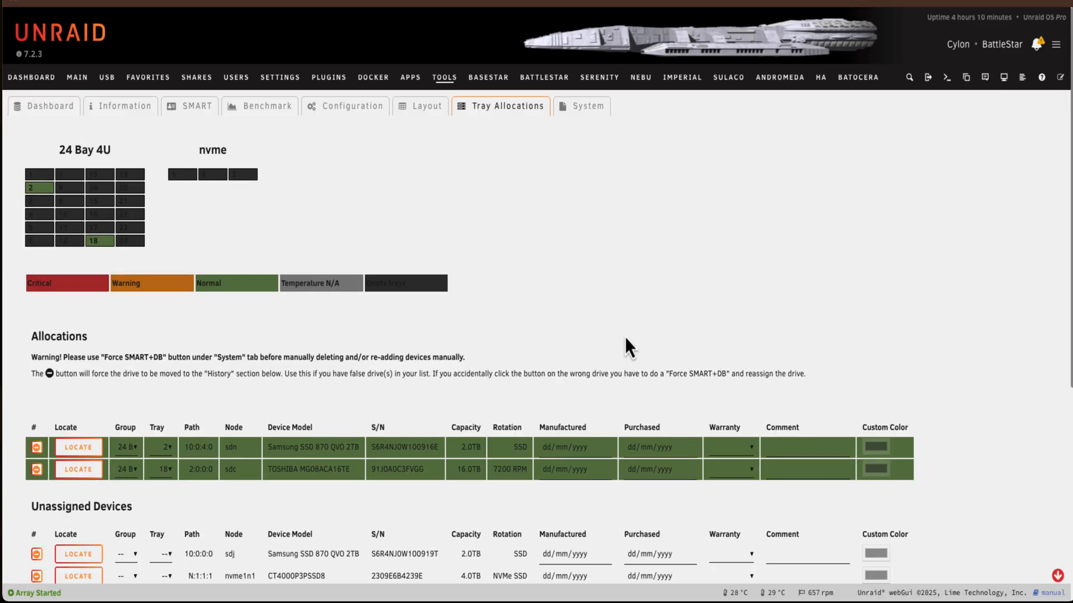
Locate the last unassigned drive, sdd, and assign it to tray 24 of the 24 Bay 4U group
scroll(162, 446, "down", 6)
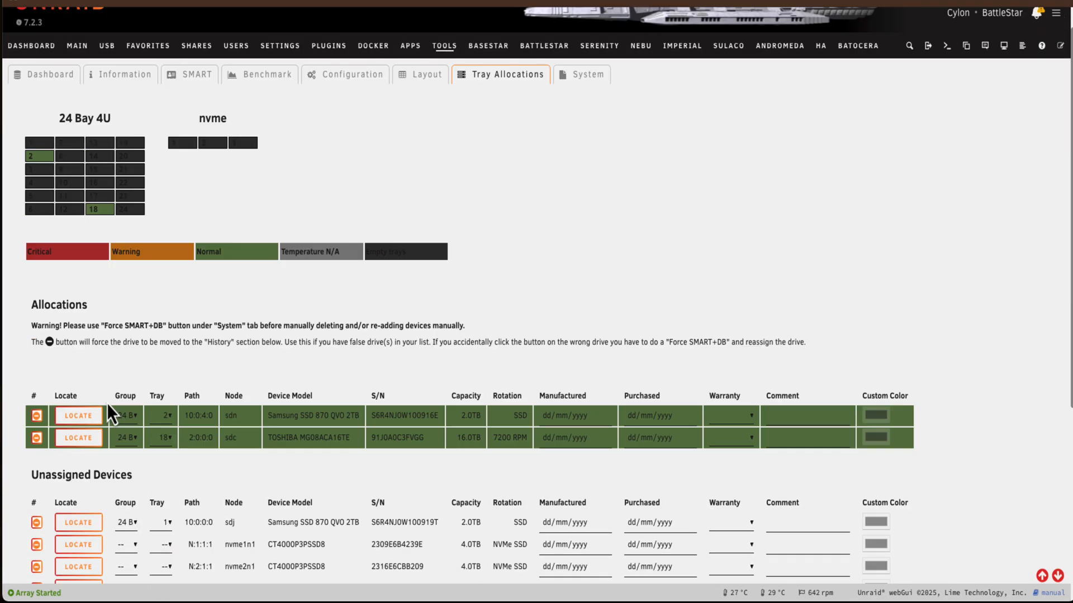
scroll(211, 453, "down", 5)
scroll(87, 377, "down", 1)
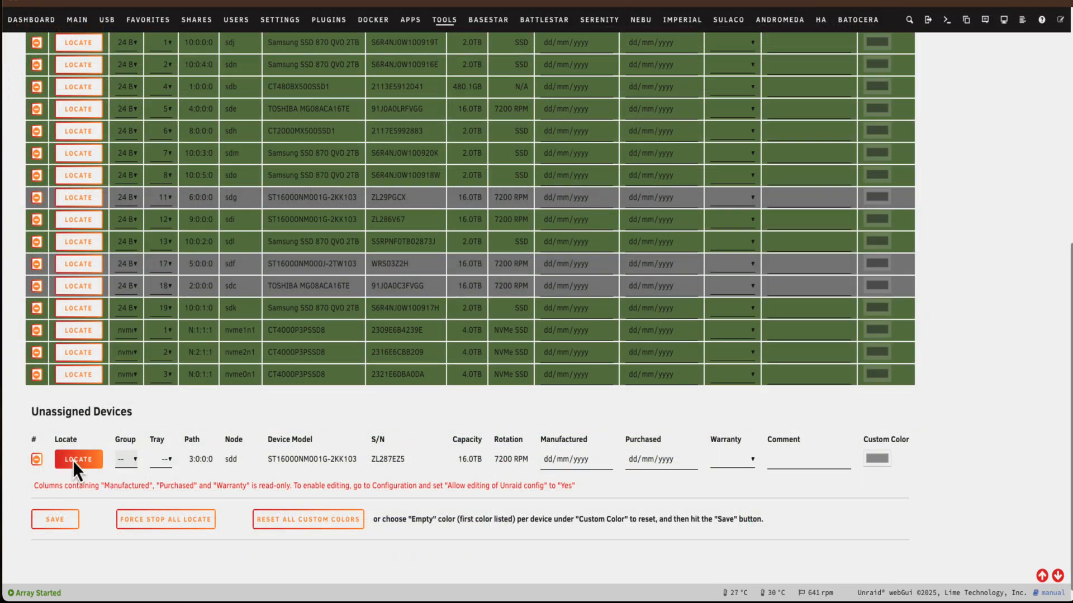
left_click(76, 461)
left_click(125, 461)
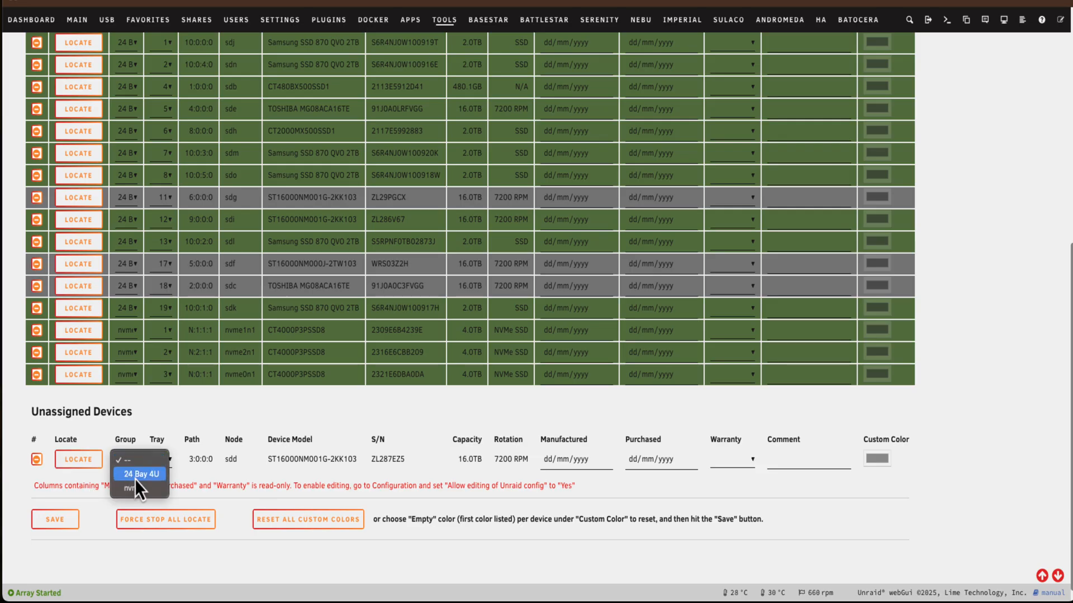
left_click(158, 464)
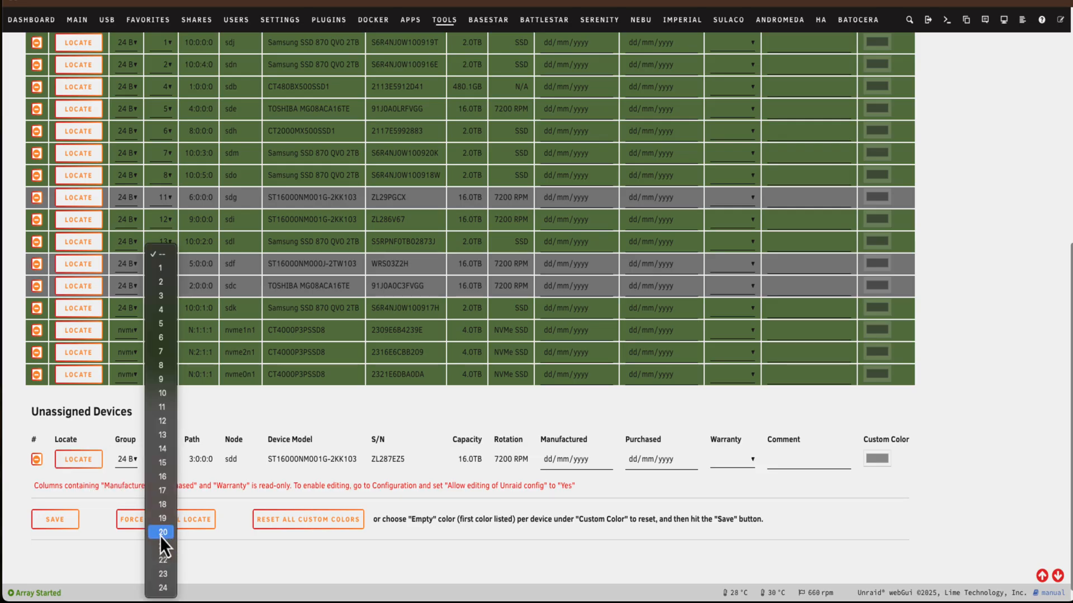
left_click(161, 590)
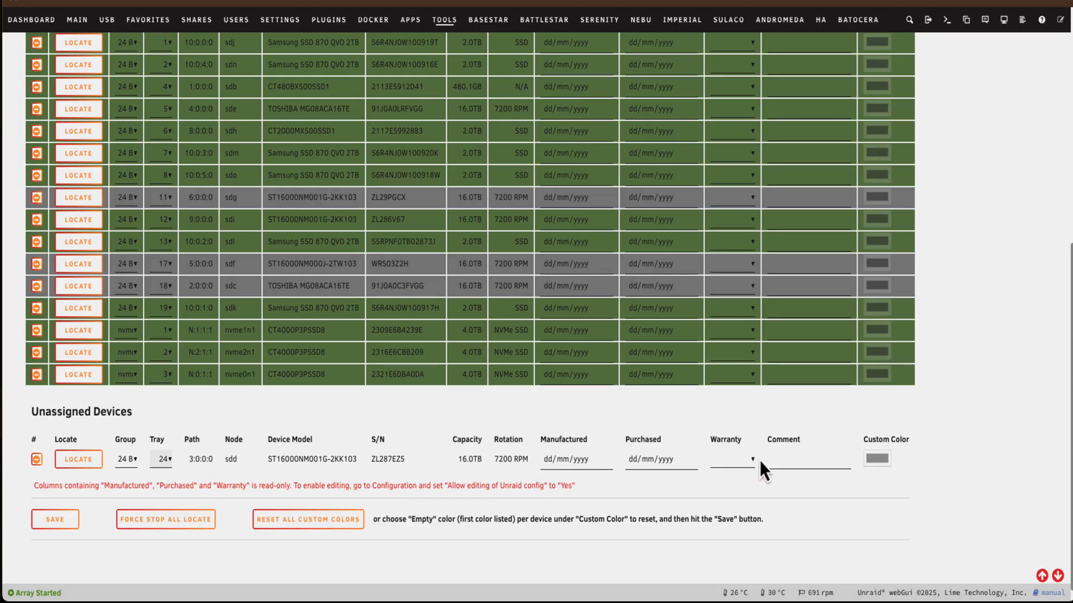
Allow editing of the Unraid config in the plugin's configuration by setting it to Yes, and save the change
left_click(633, 459)
scroll(542, 494, "up", 8)
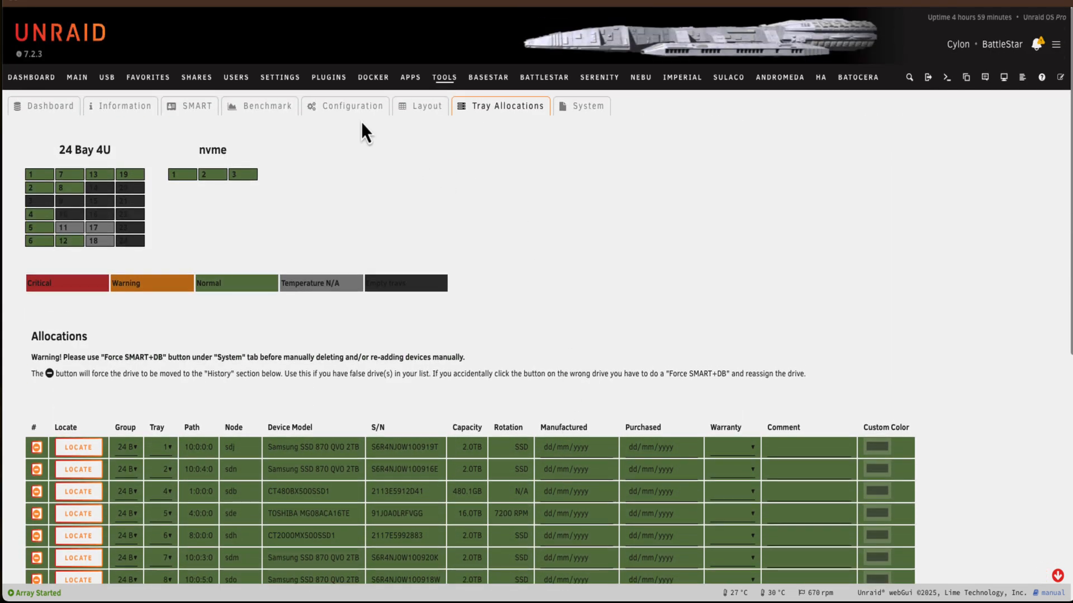
left_click(359, 112)
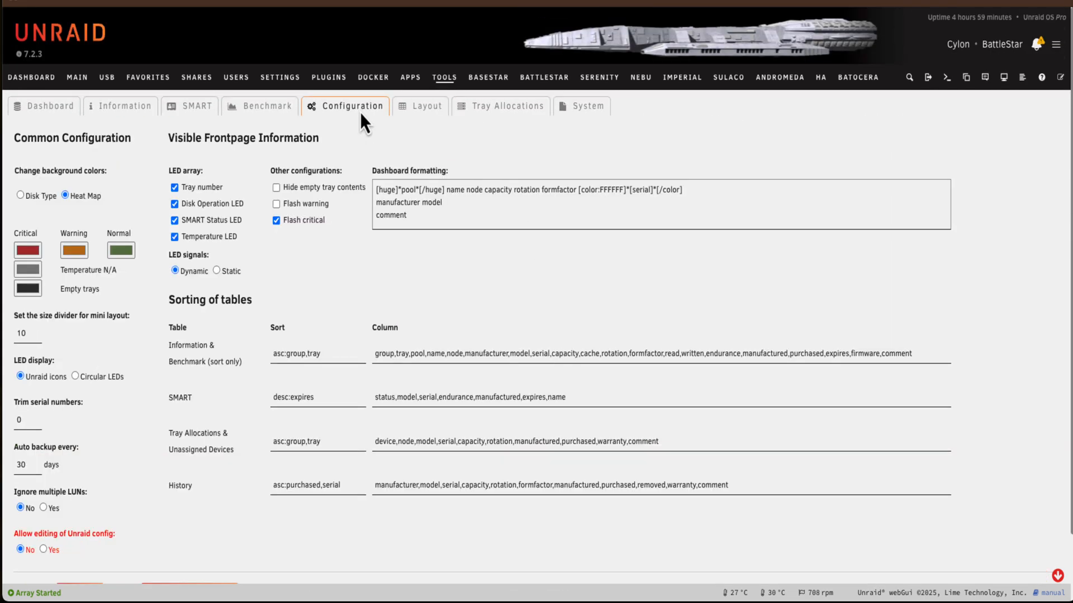
left_click(43, 549)
scroll(178, 507, "down", 2)
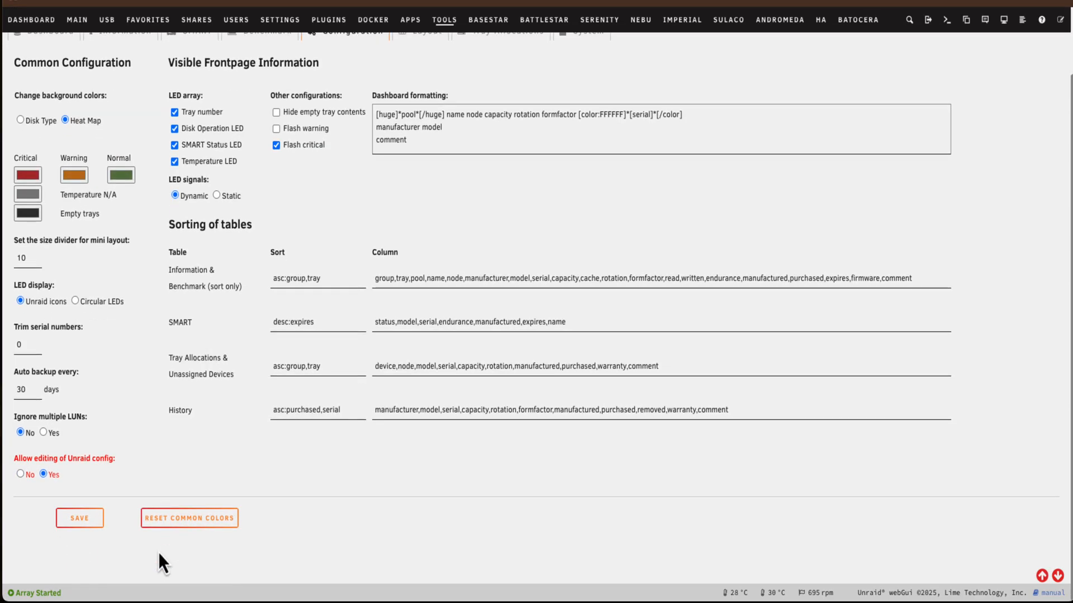
left_click(80, 519)
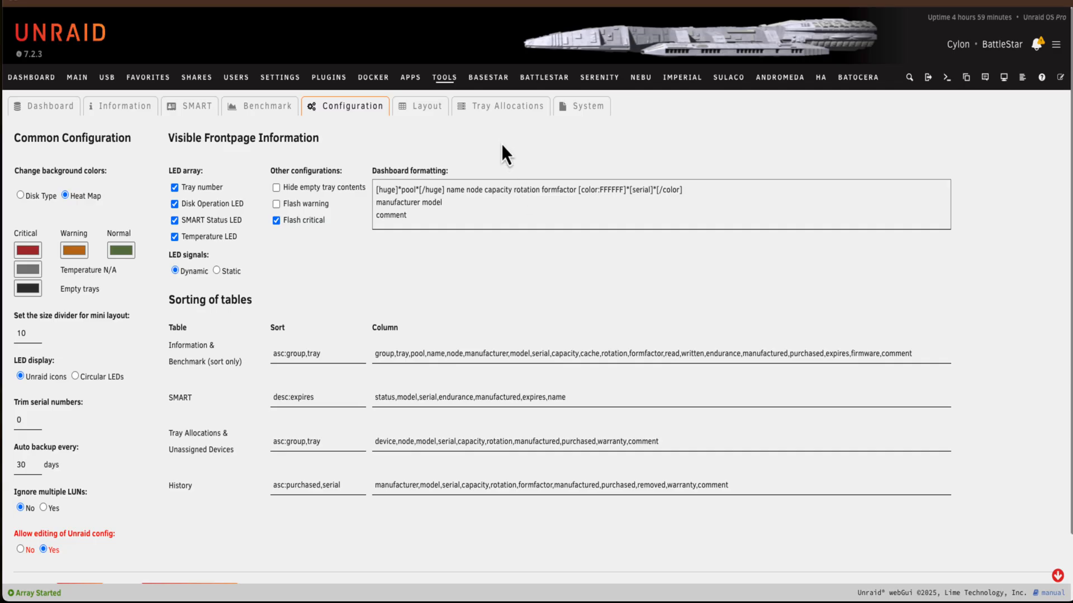
In the tray allocations, set the unassigned sdd drive's manufactured date to 01/02/2021 and its purchased date to 10/04/2021
left_click(501, 110)
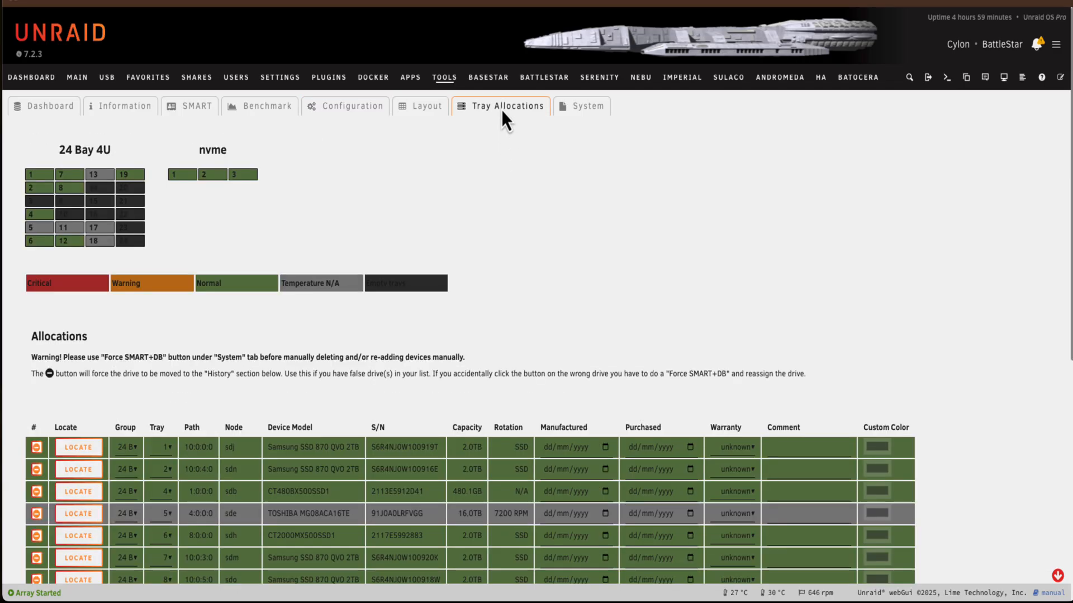
scroll(334, 271, "down", 8)
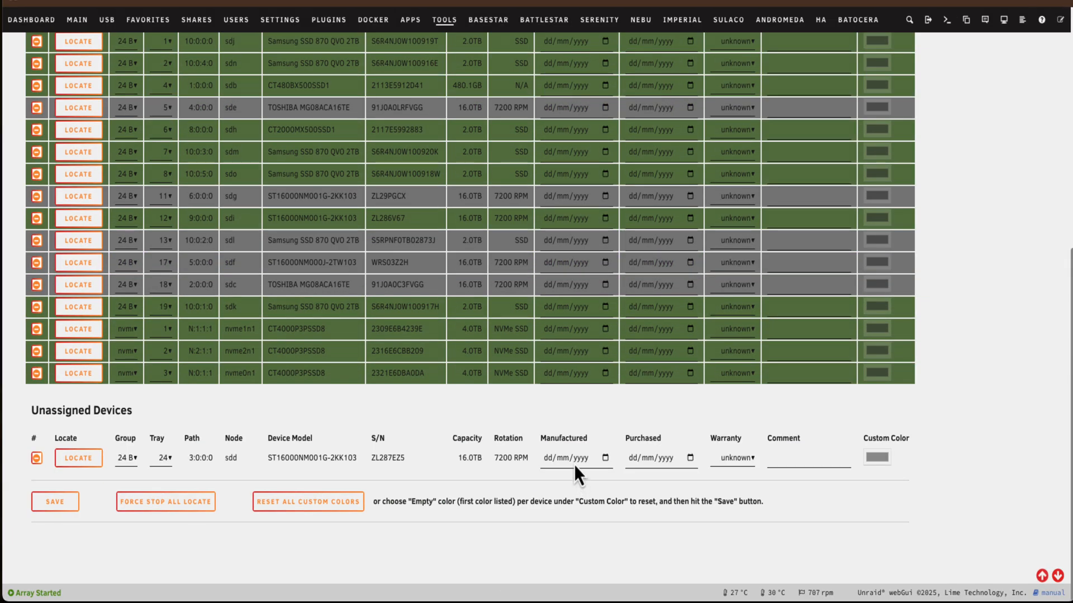
left_click(605, 459)
left_click(604, 460)
left_click(632, 459)
type("10/")
type("04/20")
type("21")
Set the sdd drive's warranty to 60 months, add the comment "Amazon" and save the allocation
left_click(715, 460)
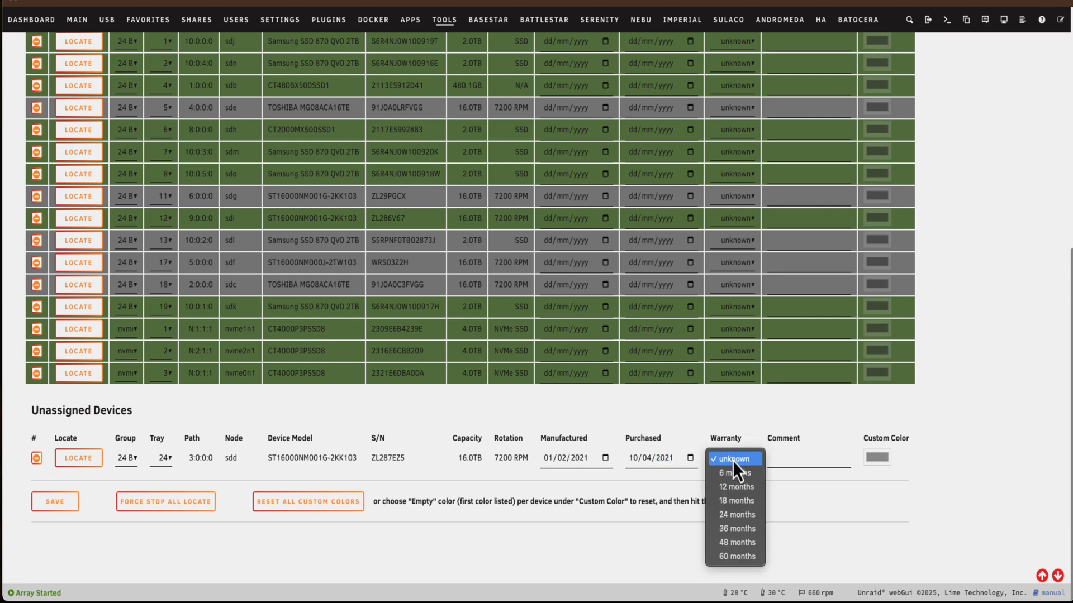
left_click(752, 558)
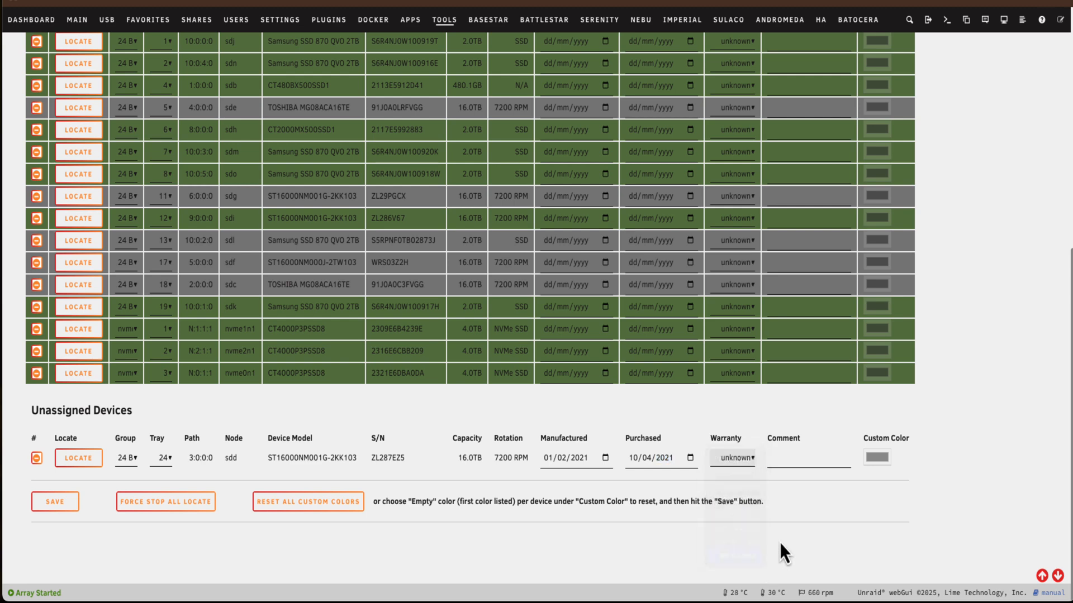
left_click(795, 467)
type("Amazon")
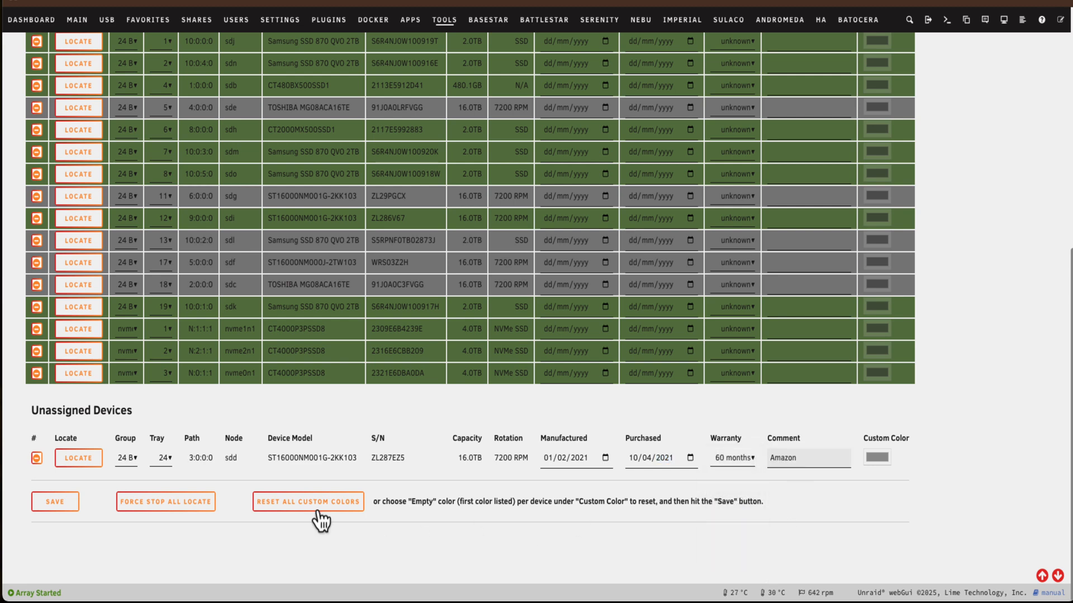
left_click(66, 506)
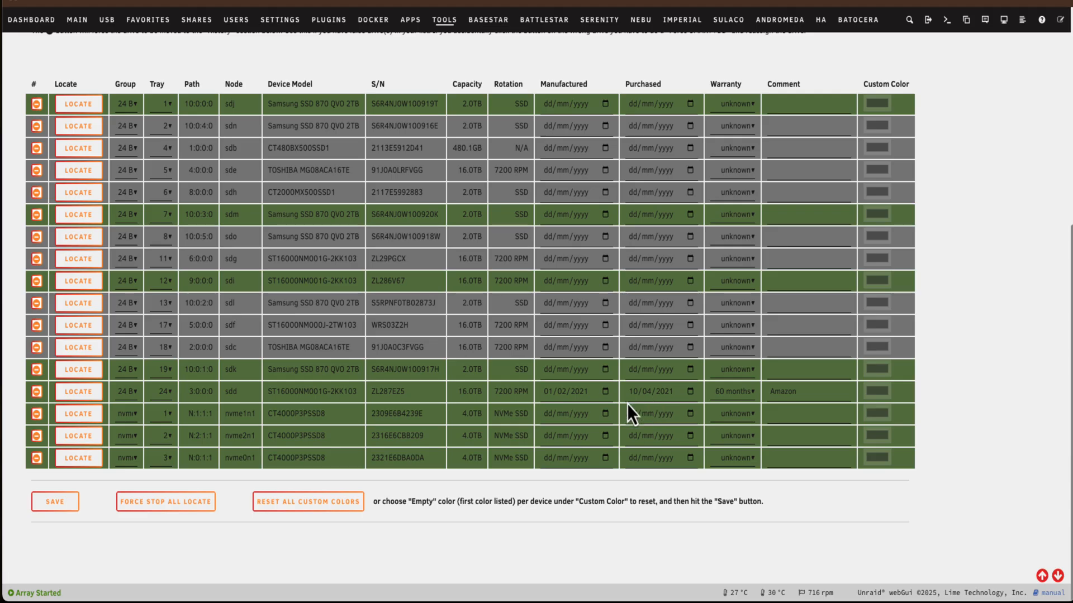
Review the 24 Bay 4U and nvme tray layouts on the plugin's dashboard, plus the disk information and SMART error tables
scroll(628, 405, "up", 6)
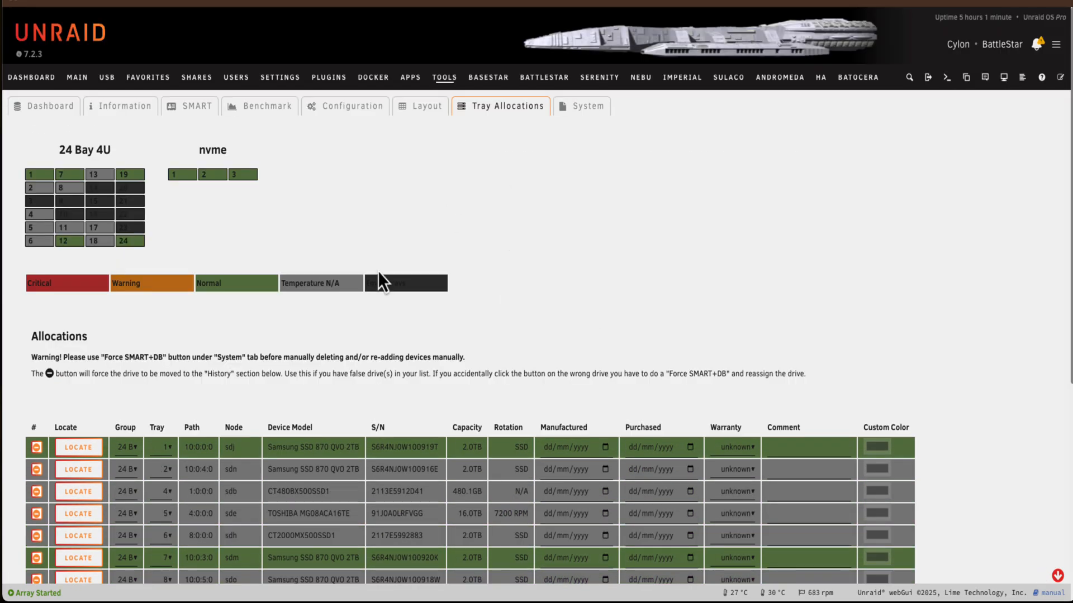
left_click(49, 112)
scroll(284, 164, "down", 1)
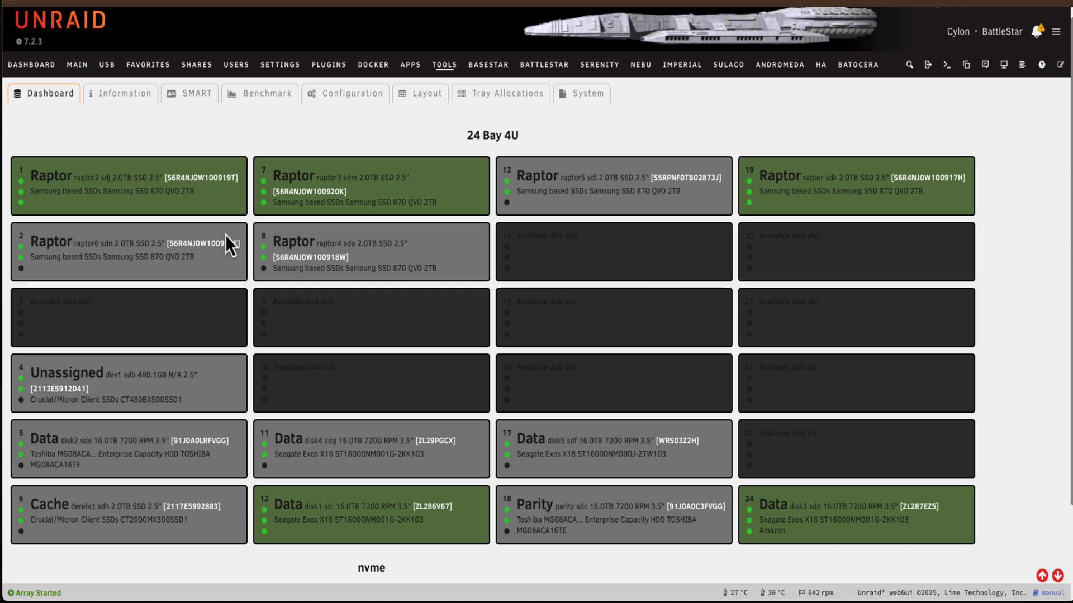
scroll(225, 235, "down", 2)
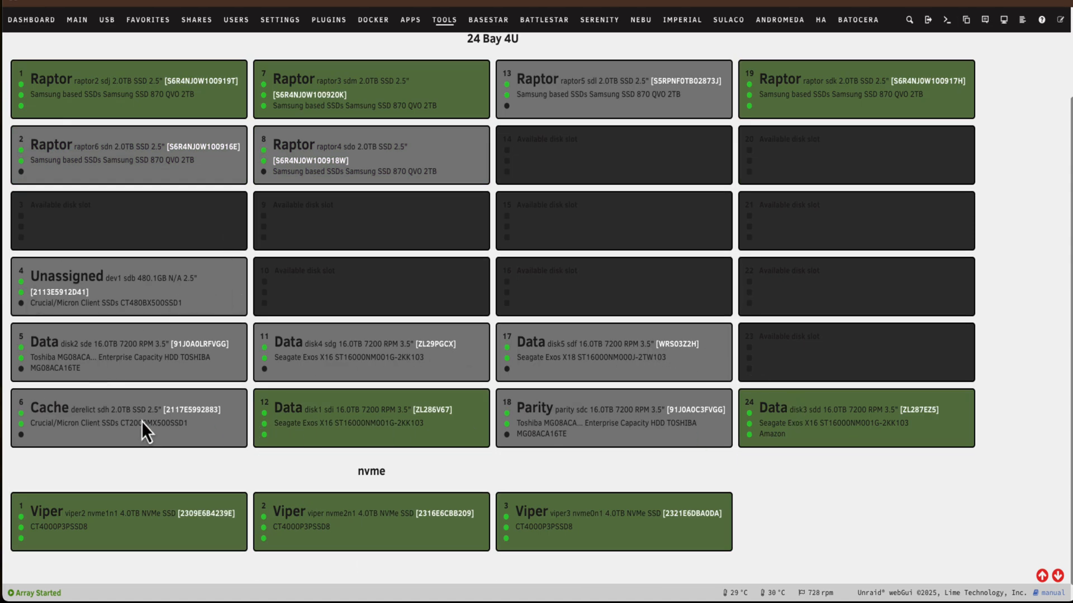
scroll(128, 469, "down", 1)
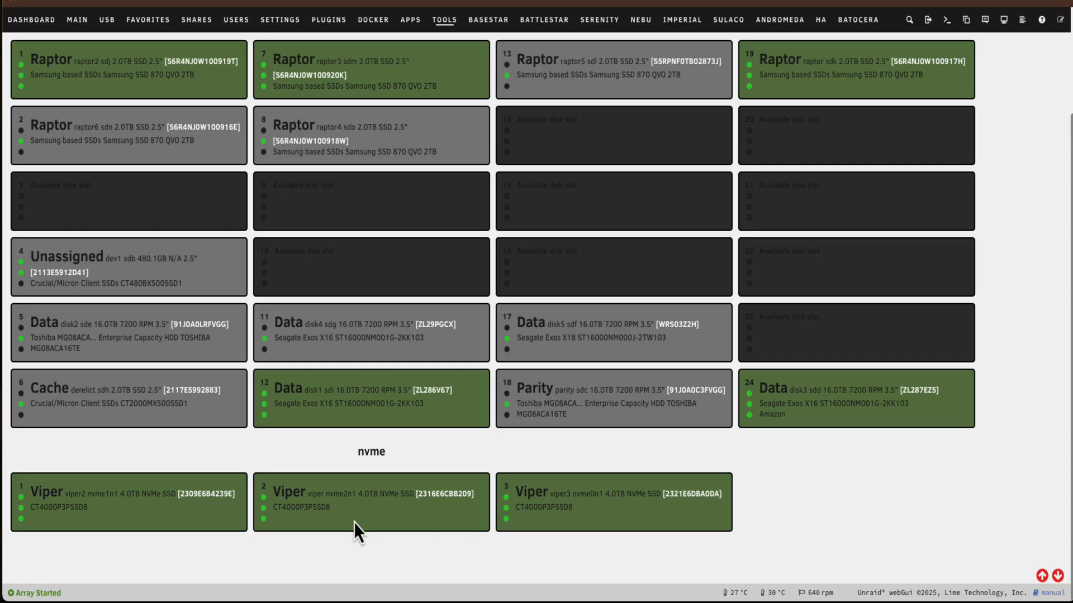
scroll(598, 181, "up", 4)
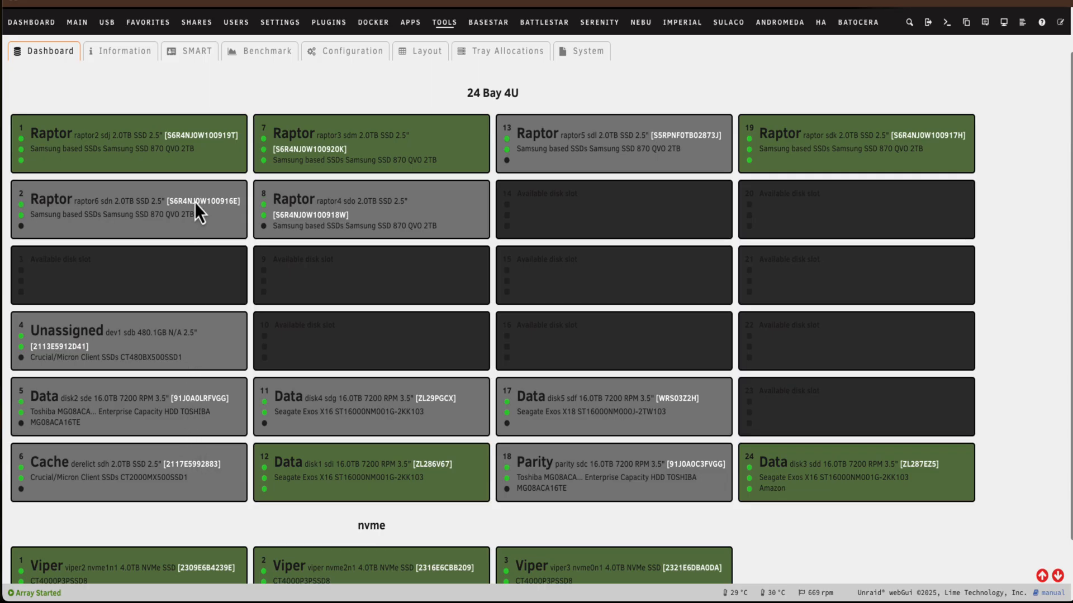
left_click(81, 31)
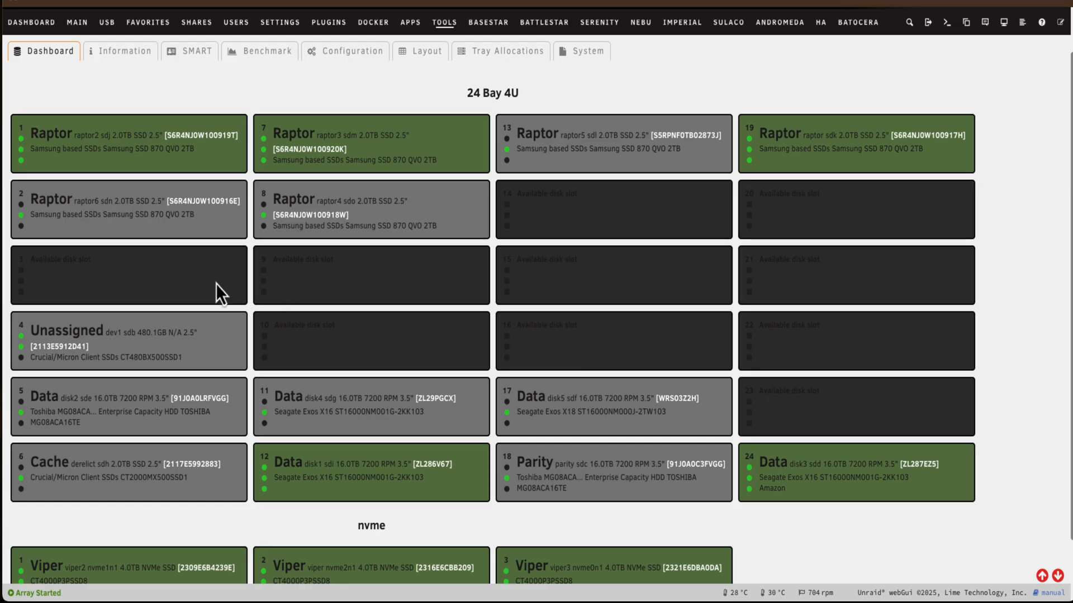
scroll(919, 184, "up", 2)
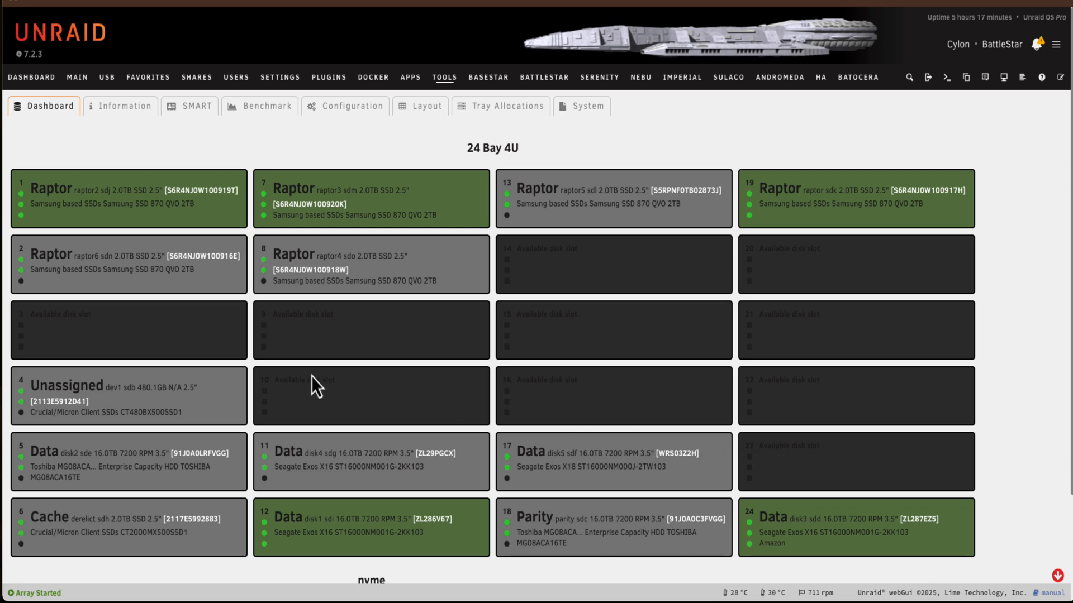
left_click(120, 114)
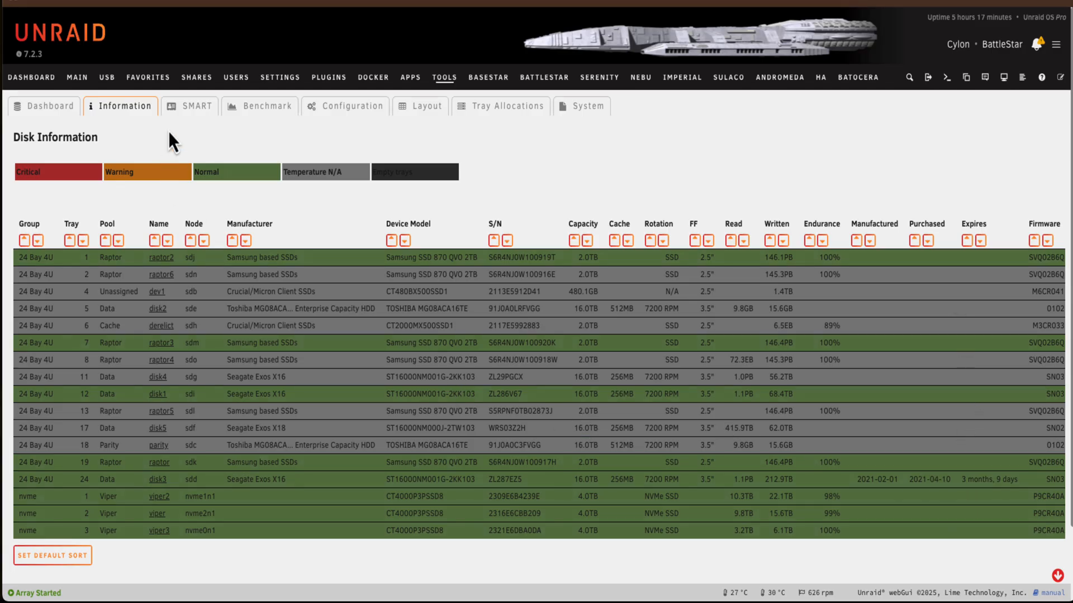
left_click(186, 106)
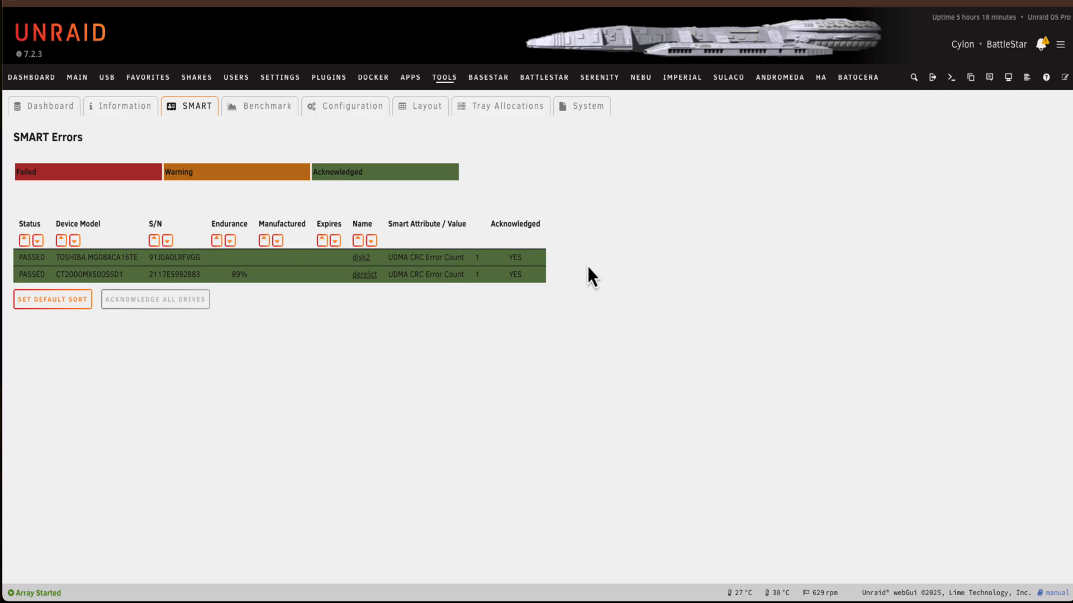
Run the plugin's system check on the Seagate HDDs to compare their power-on times
left_click(588, 112)
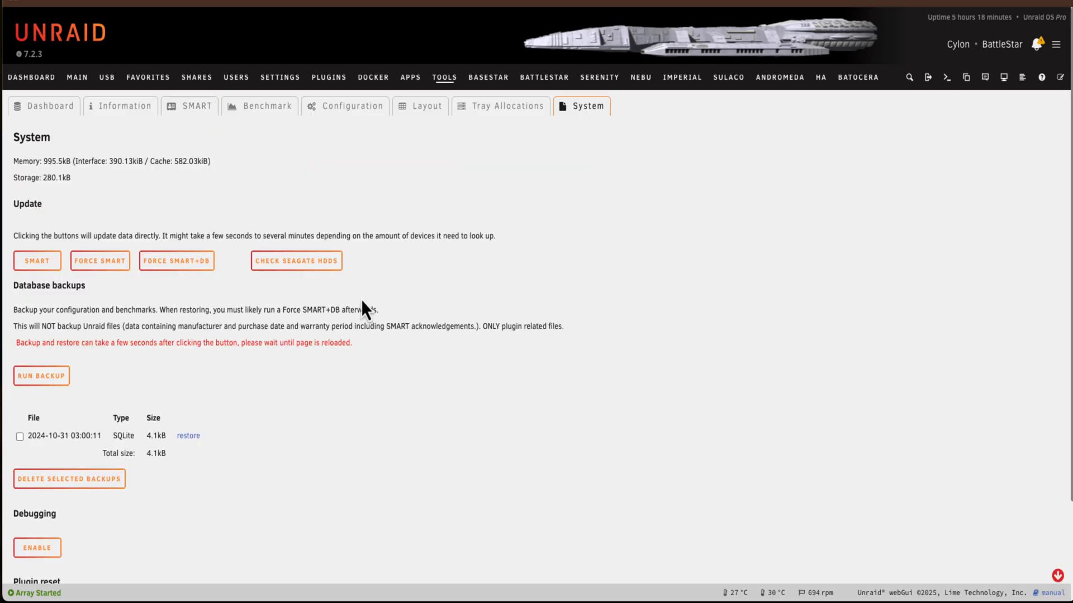
left_click(323, 261)
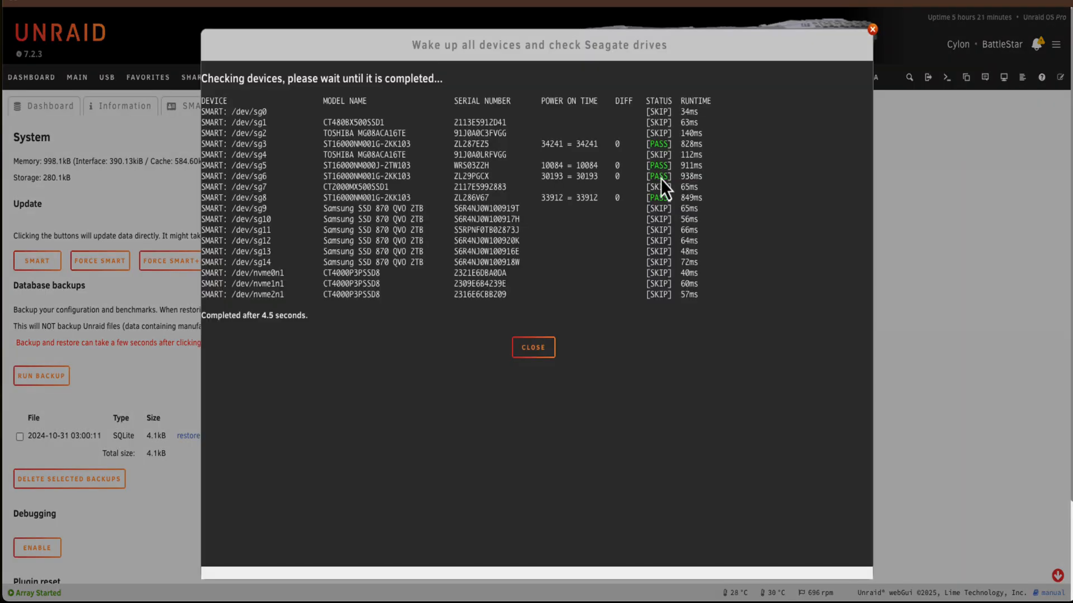